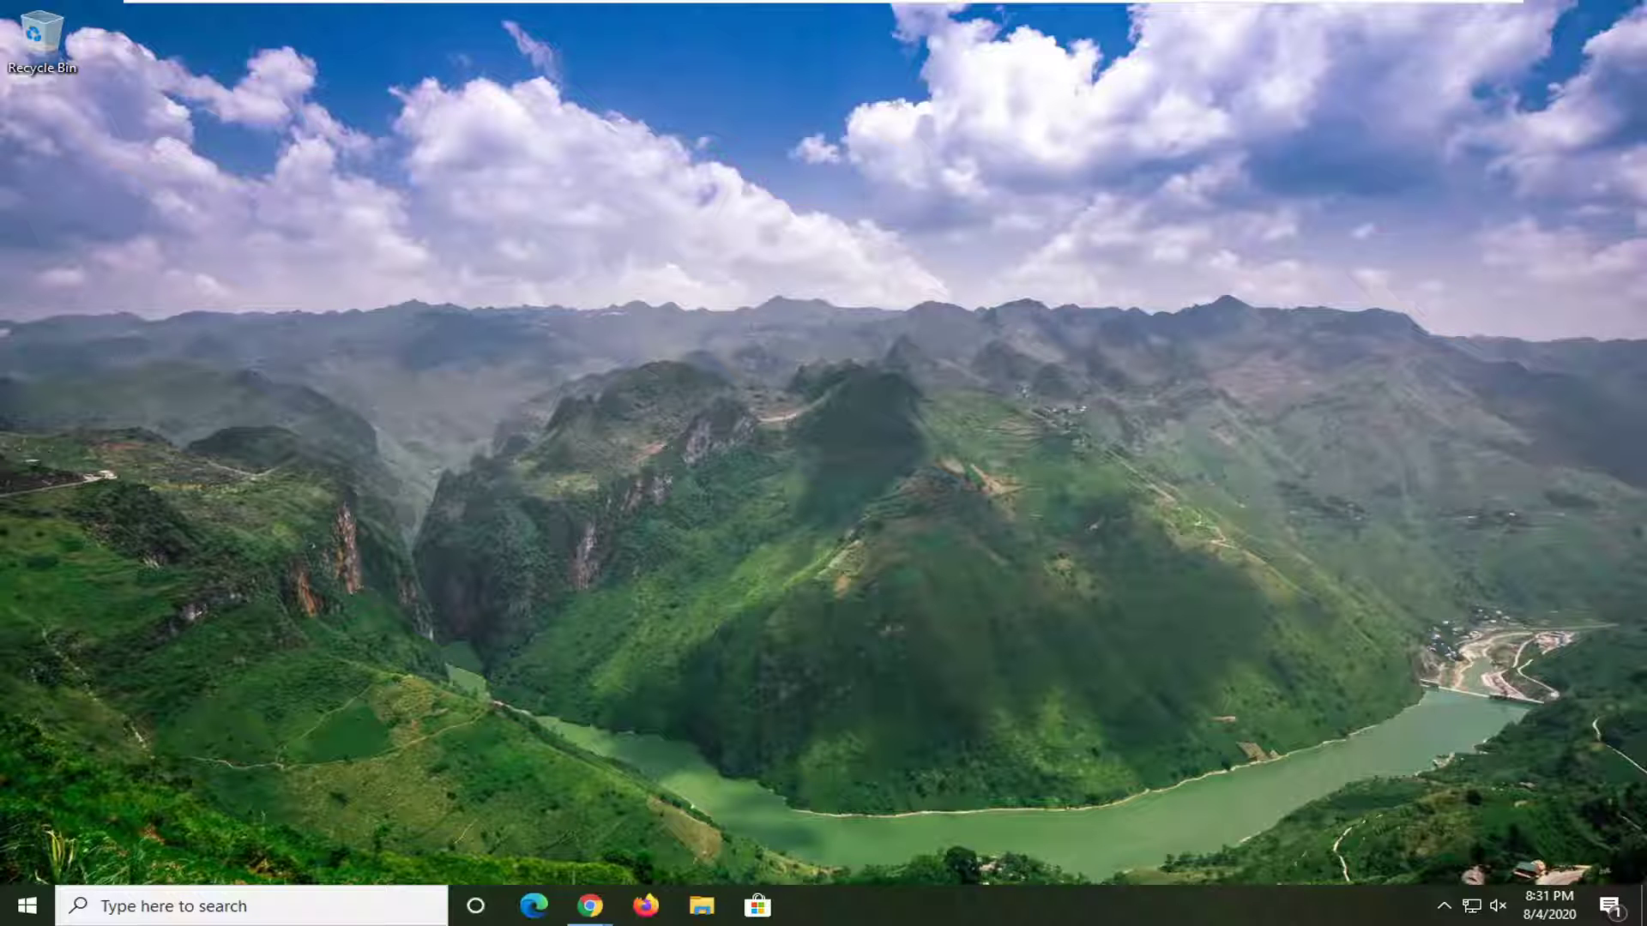
Launch Device Manager from a Start menu search for 'device manager'.
click(36, 910)
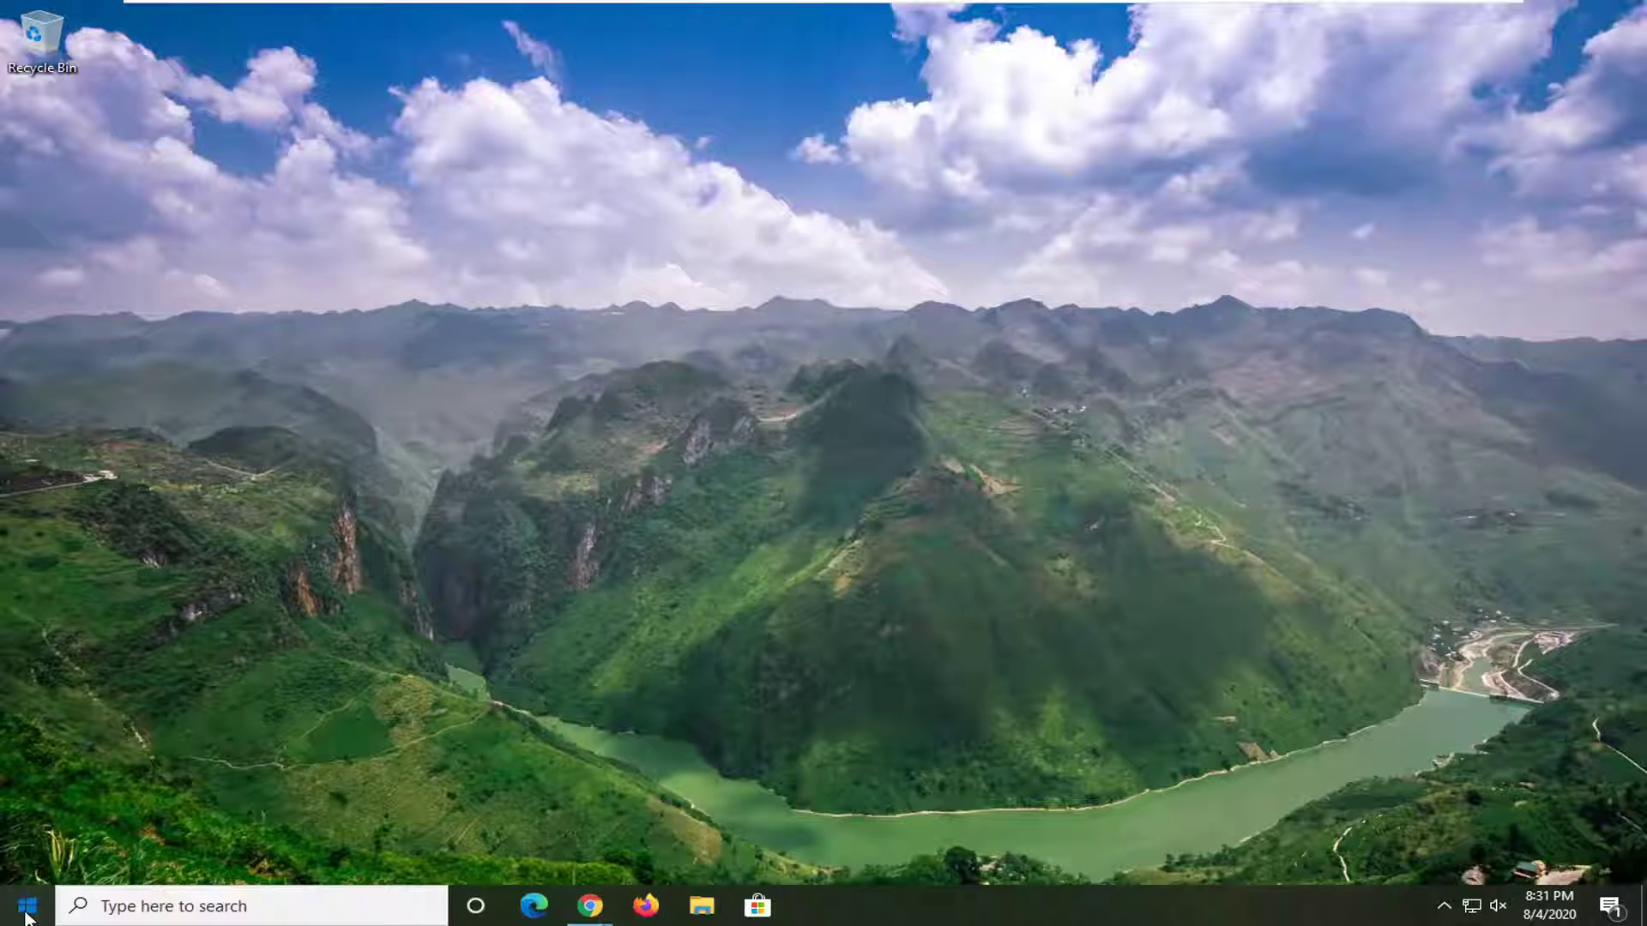
text(device manager)
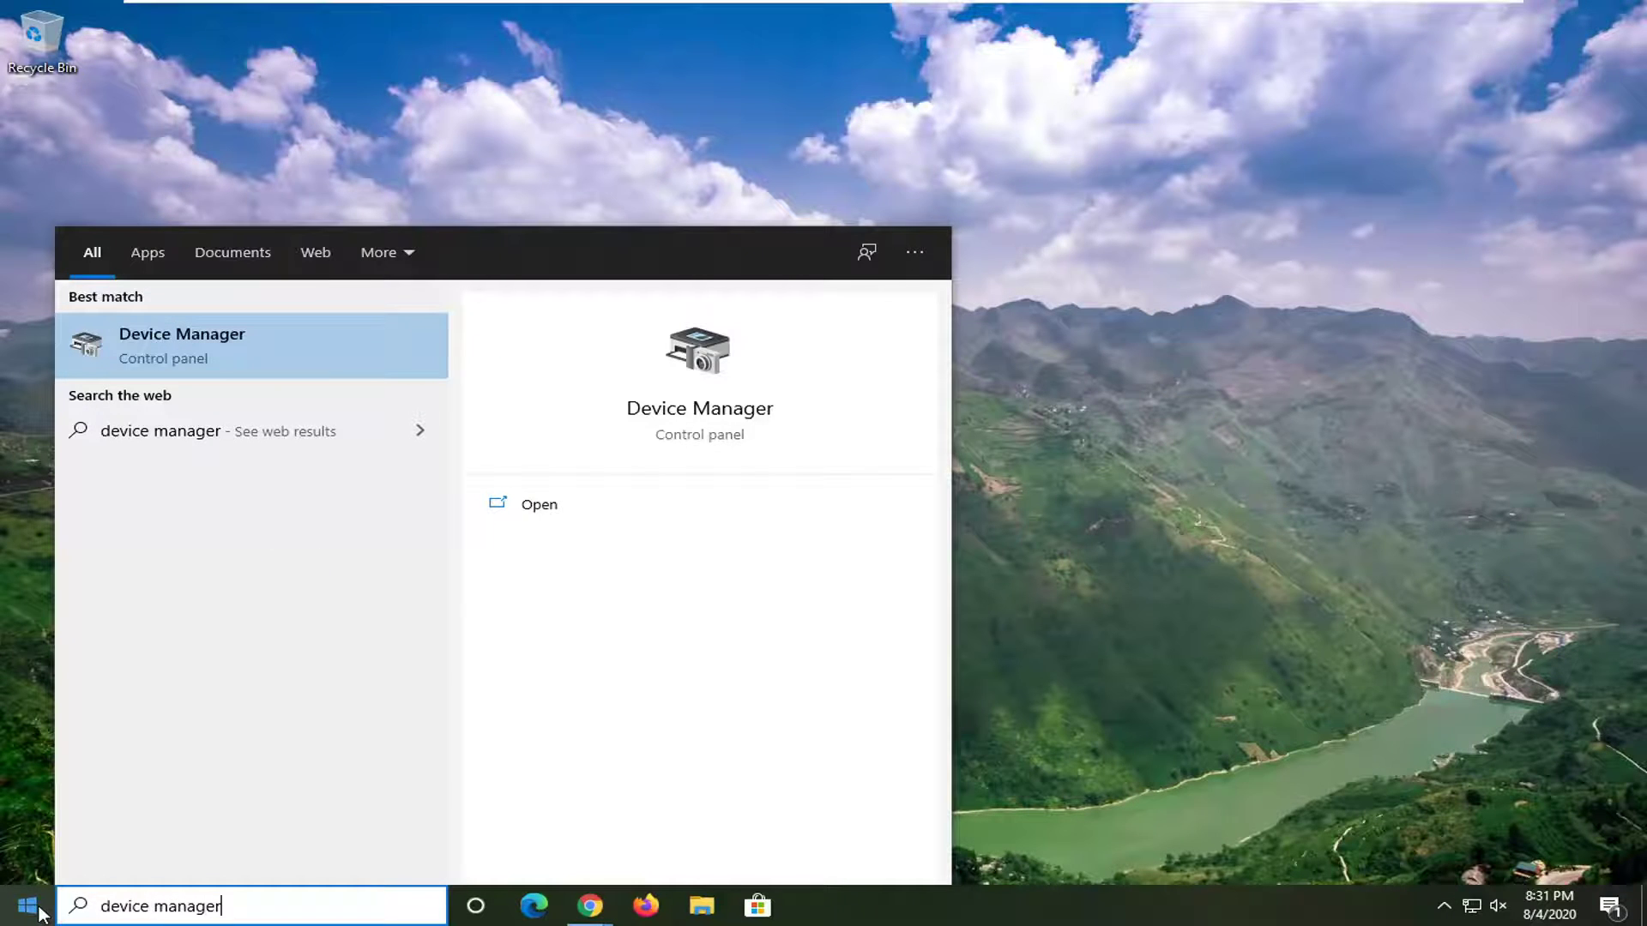
click(250, 330)
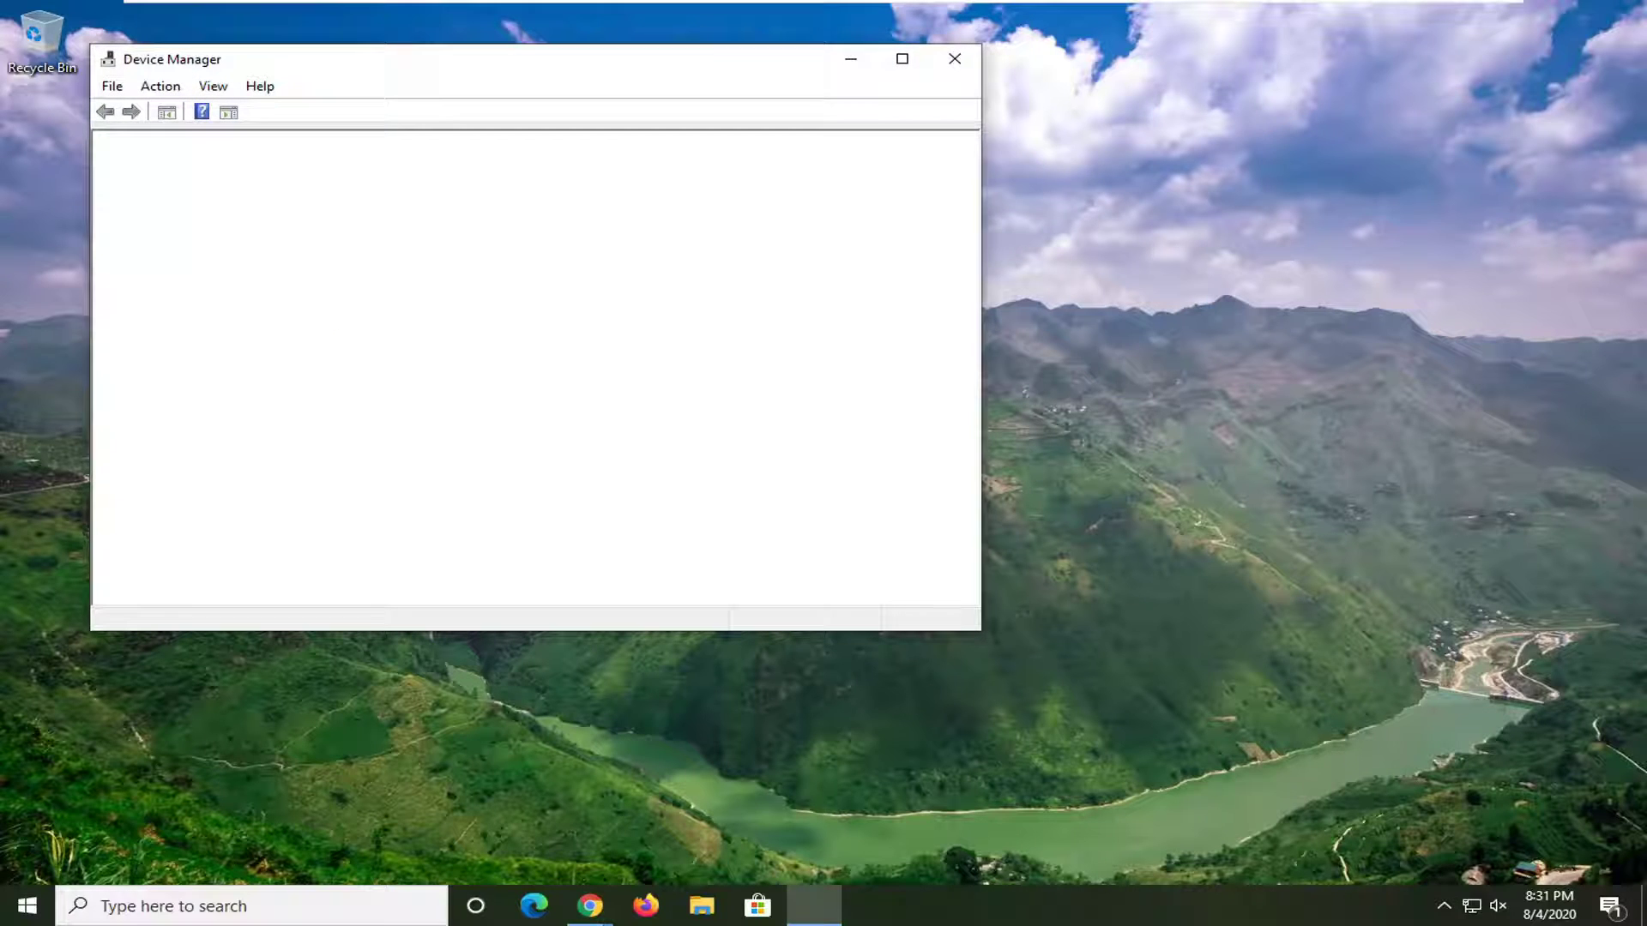
drag(509, 69, 783, 111)
Auto-search for a newer Intel 82574L Gigabit Network Connection driver; it reports the best is installed.
click(510, 410)
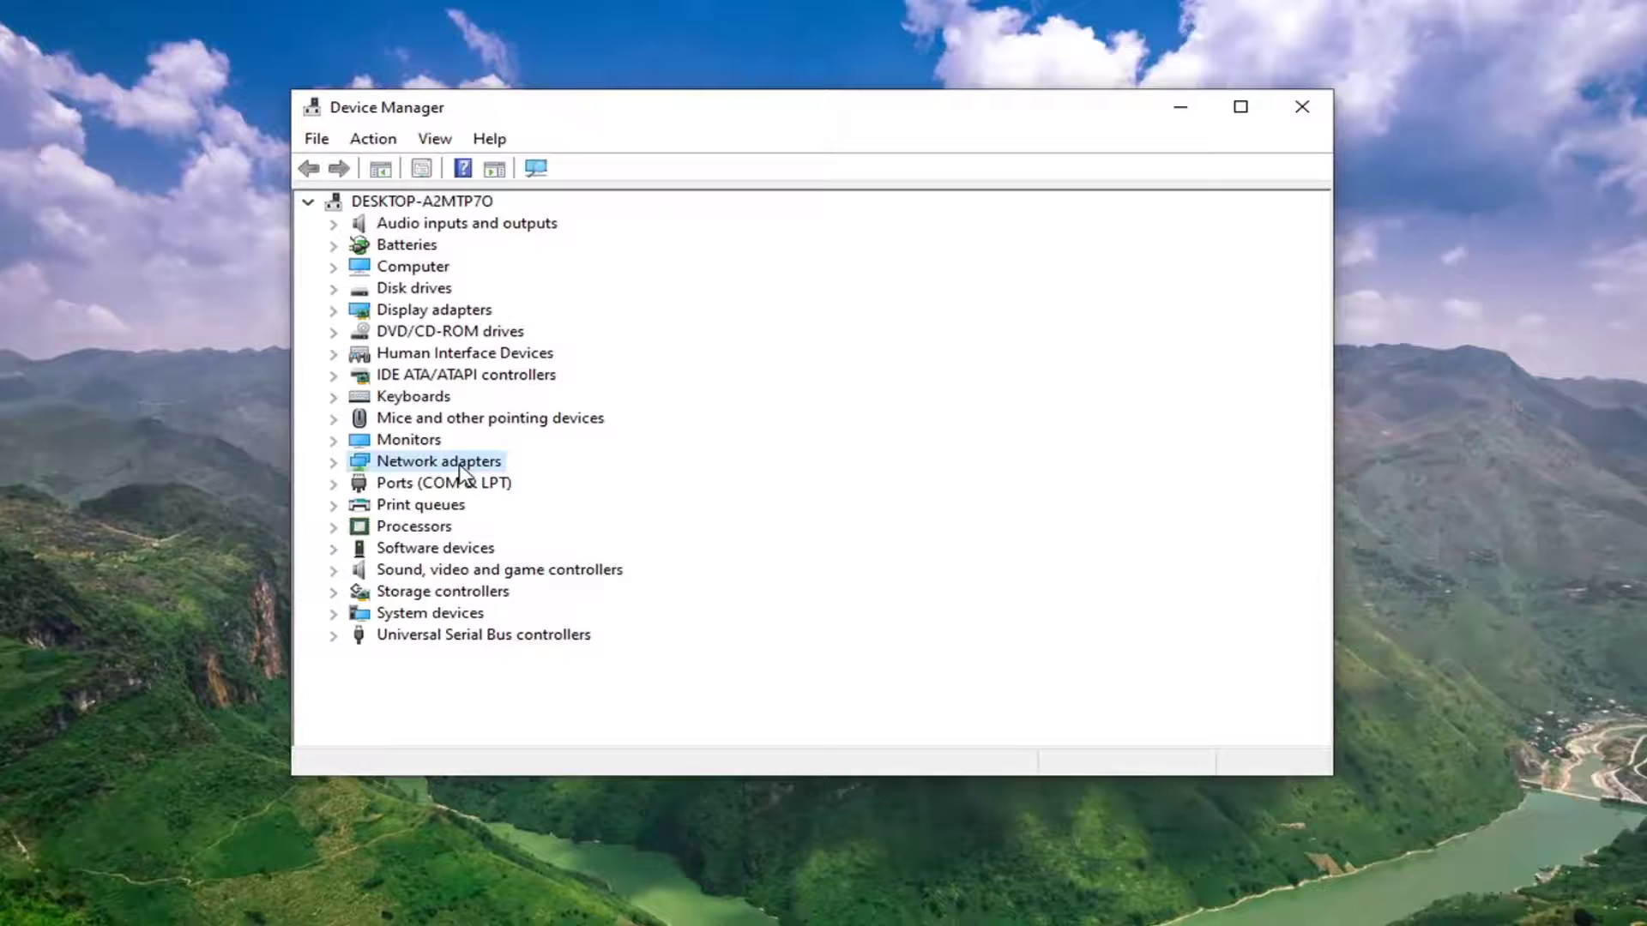
double_click(510, 411)
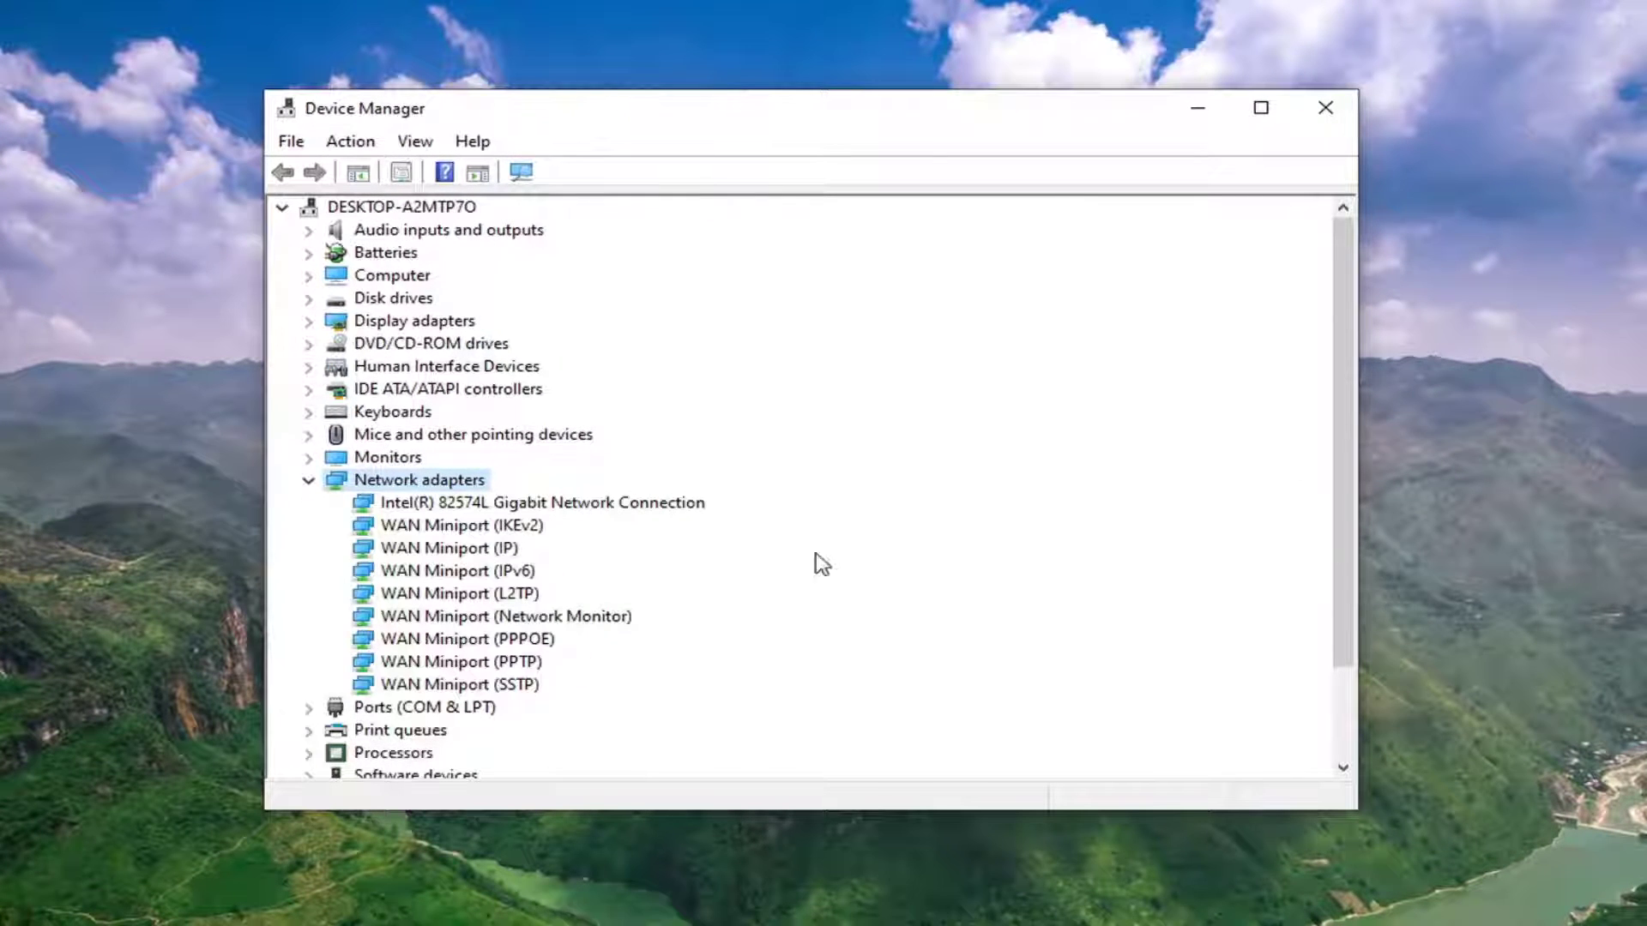
right_click(597, 512)
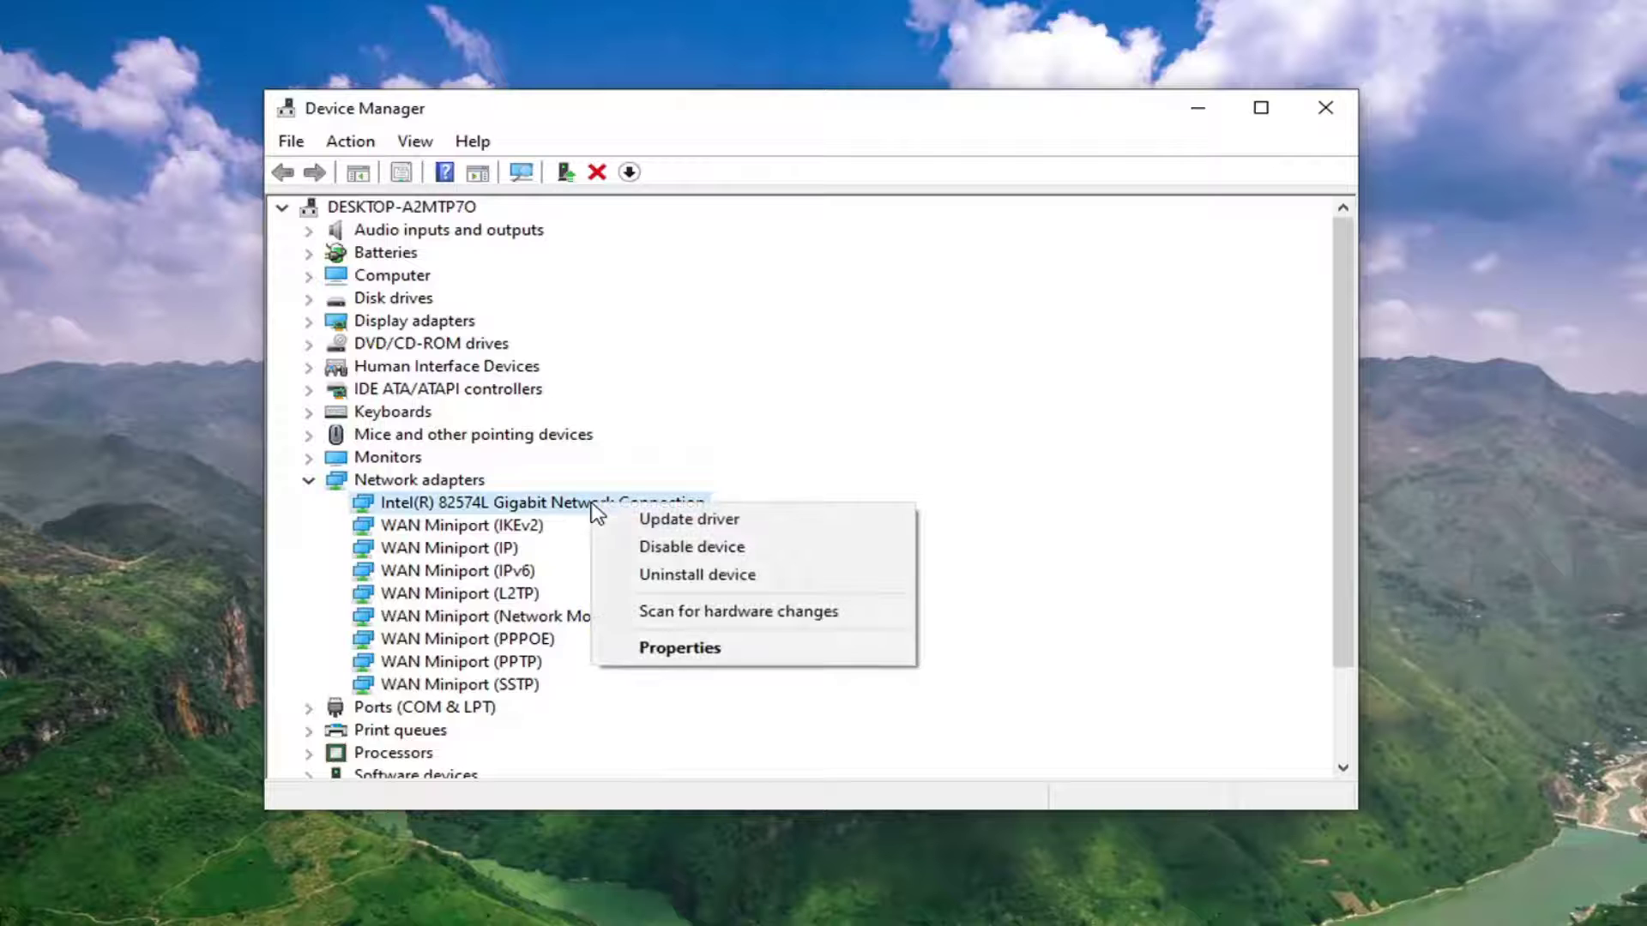
click(703, 520)
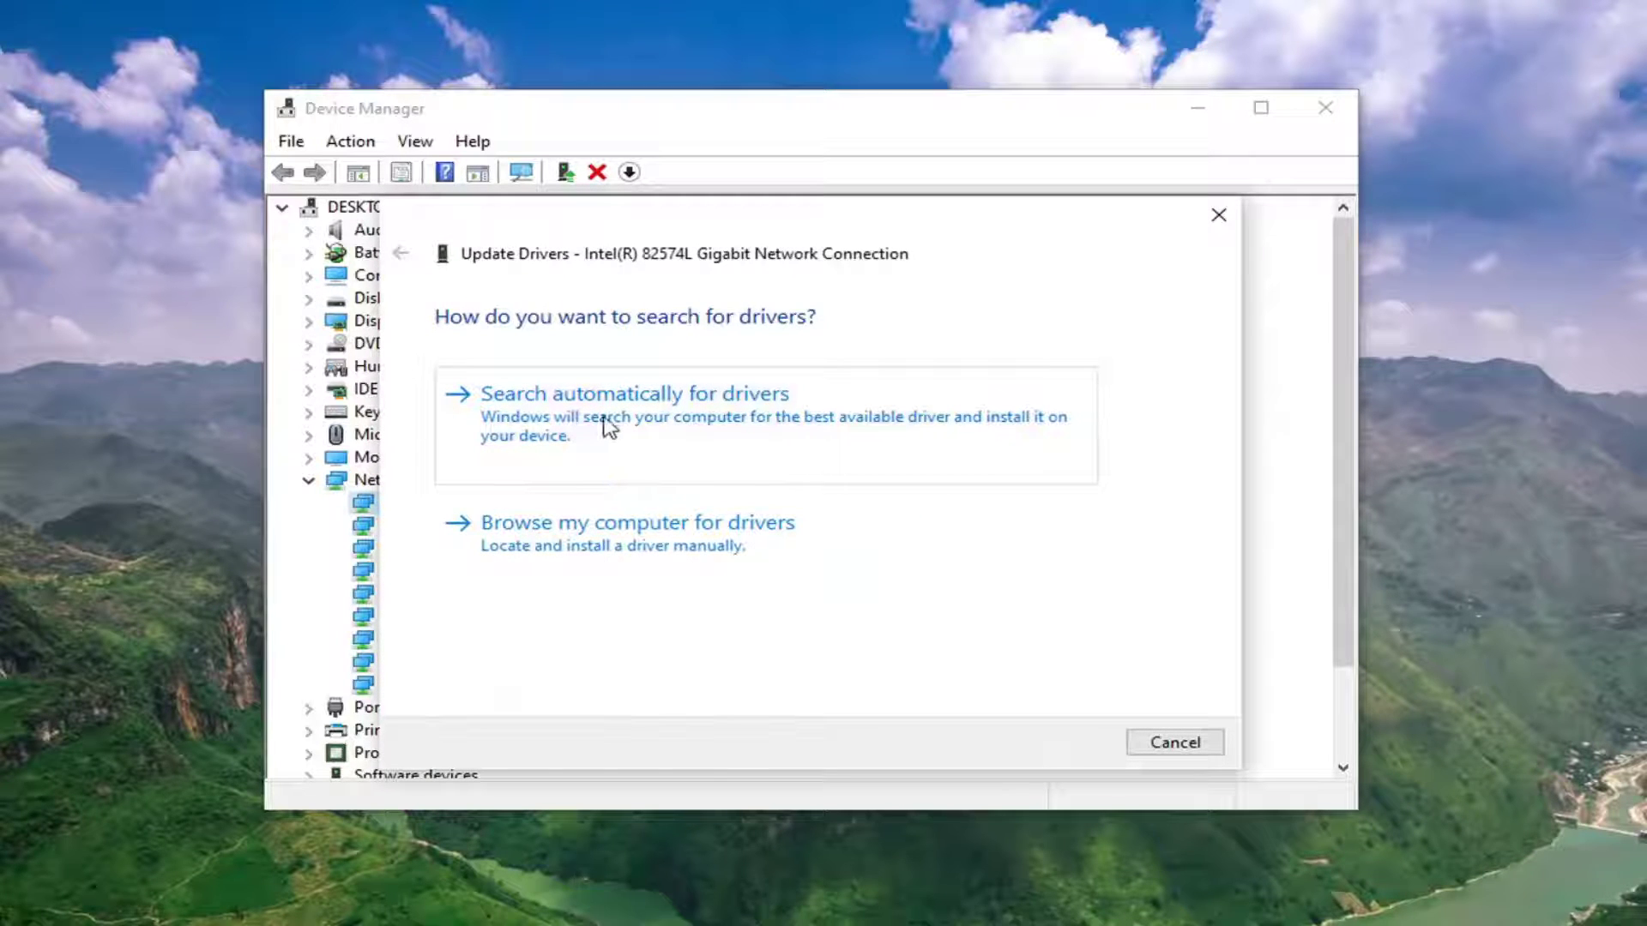
click(660, 438)
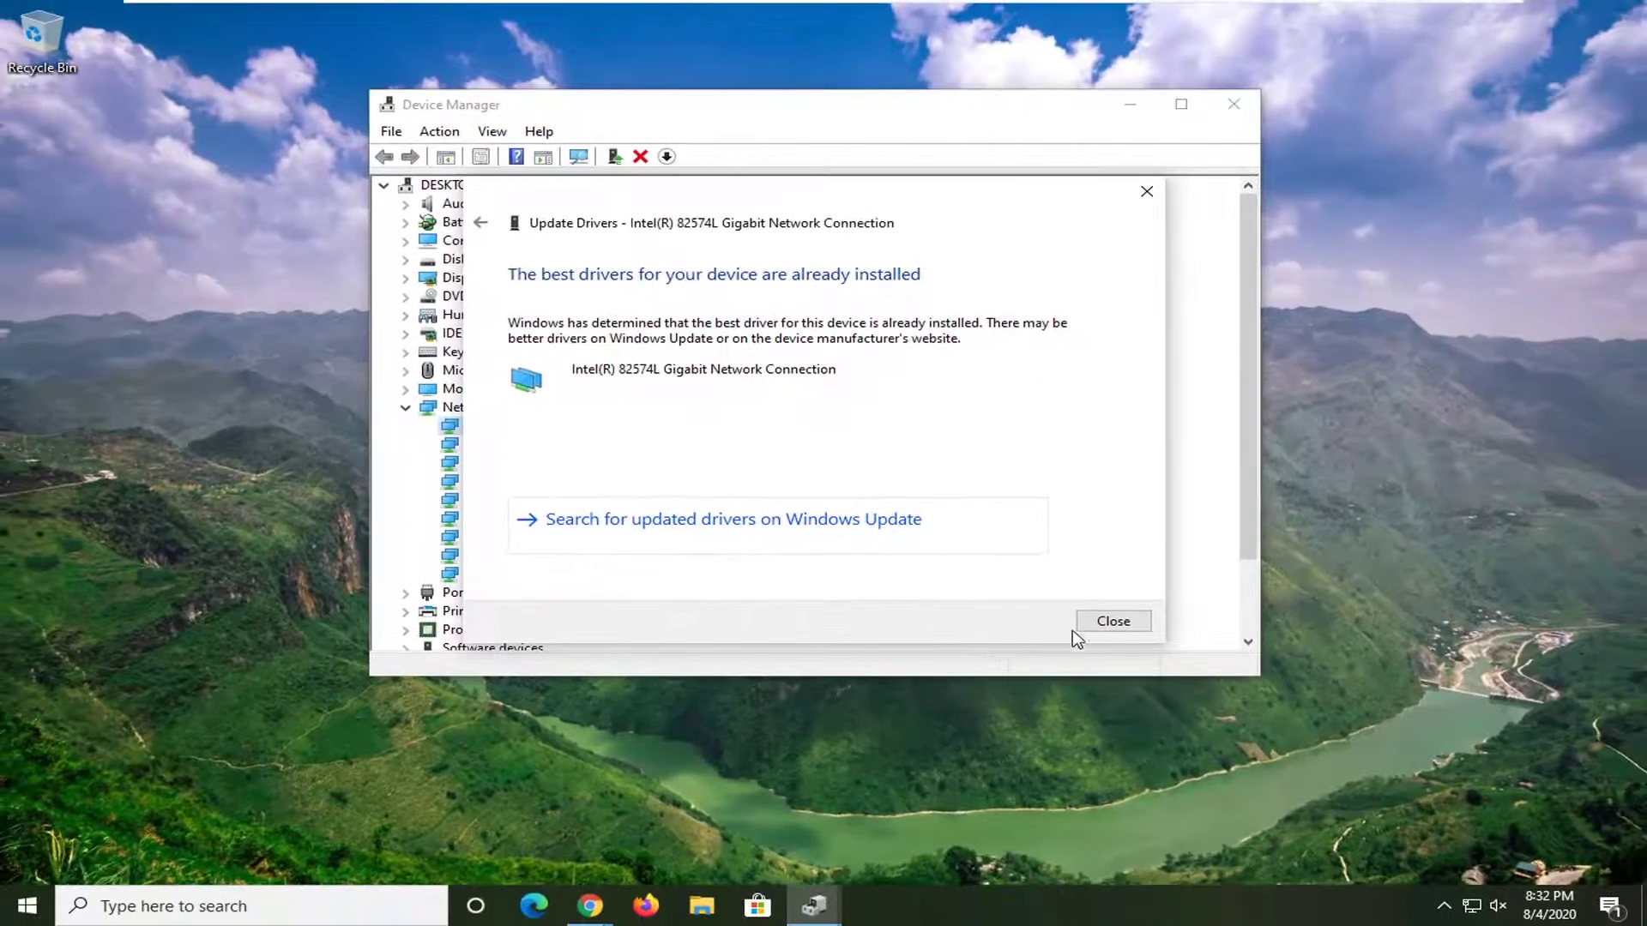
click(1119, 634)
Close Device Manager and reach the Additional troubleshooters list in Troubleshoot settings.
click(1233, 105)
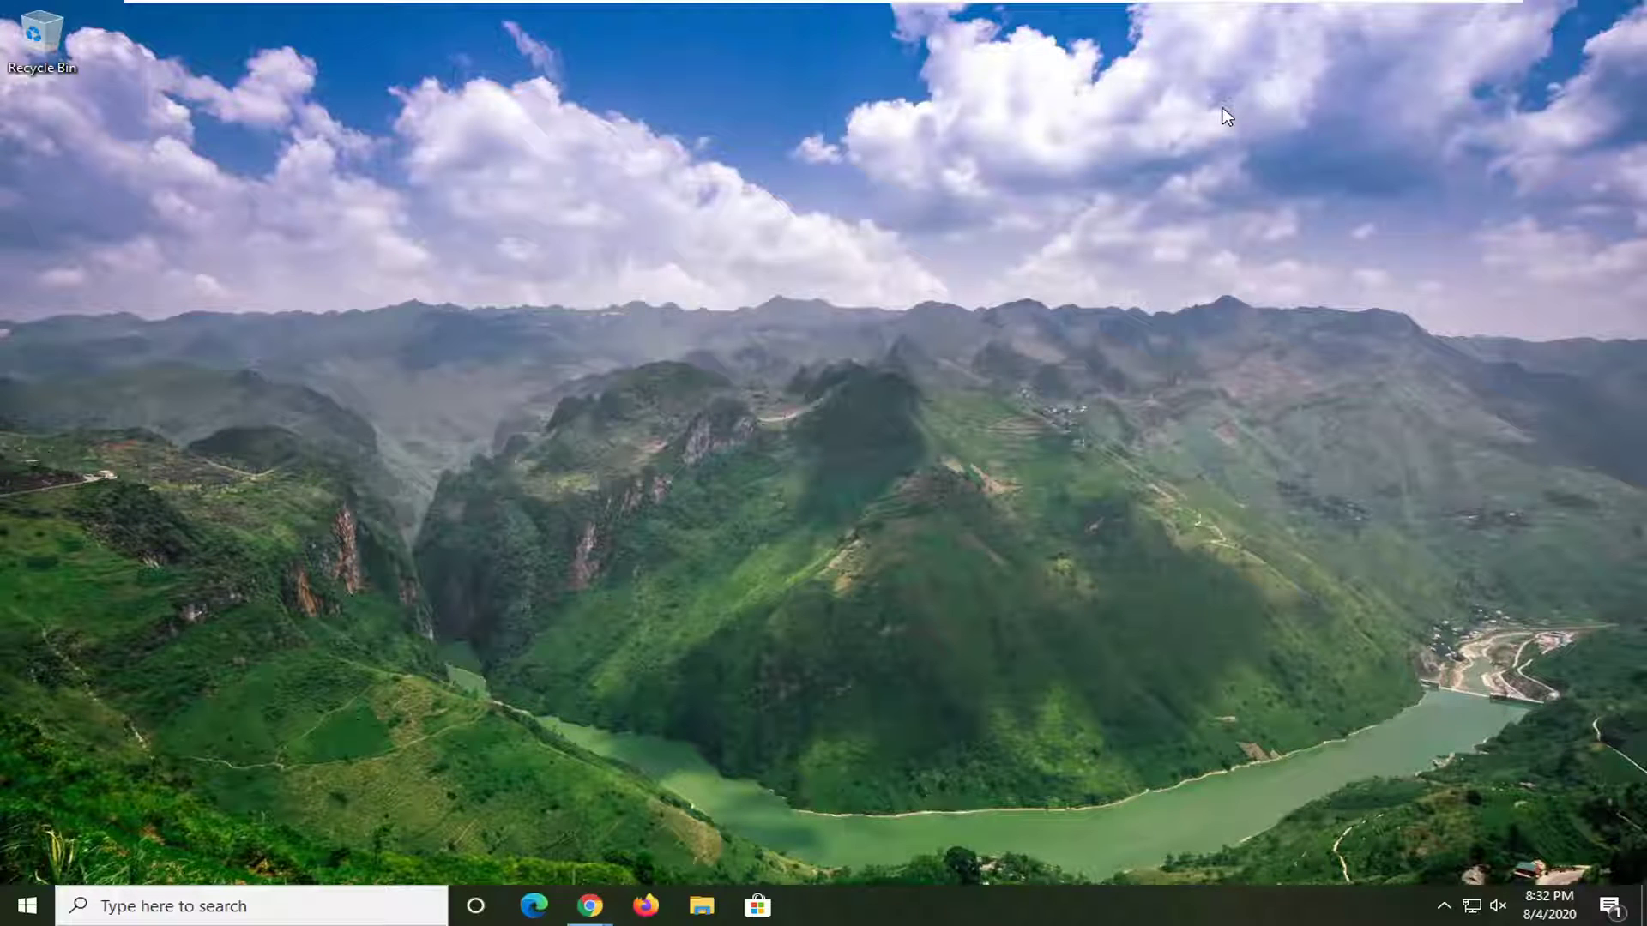
click(15, 914)
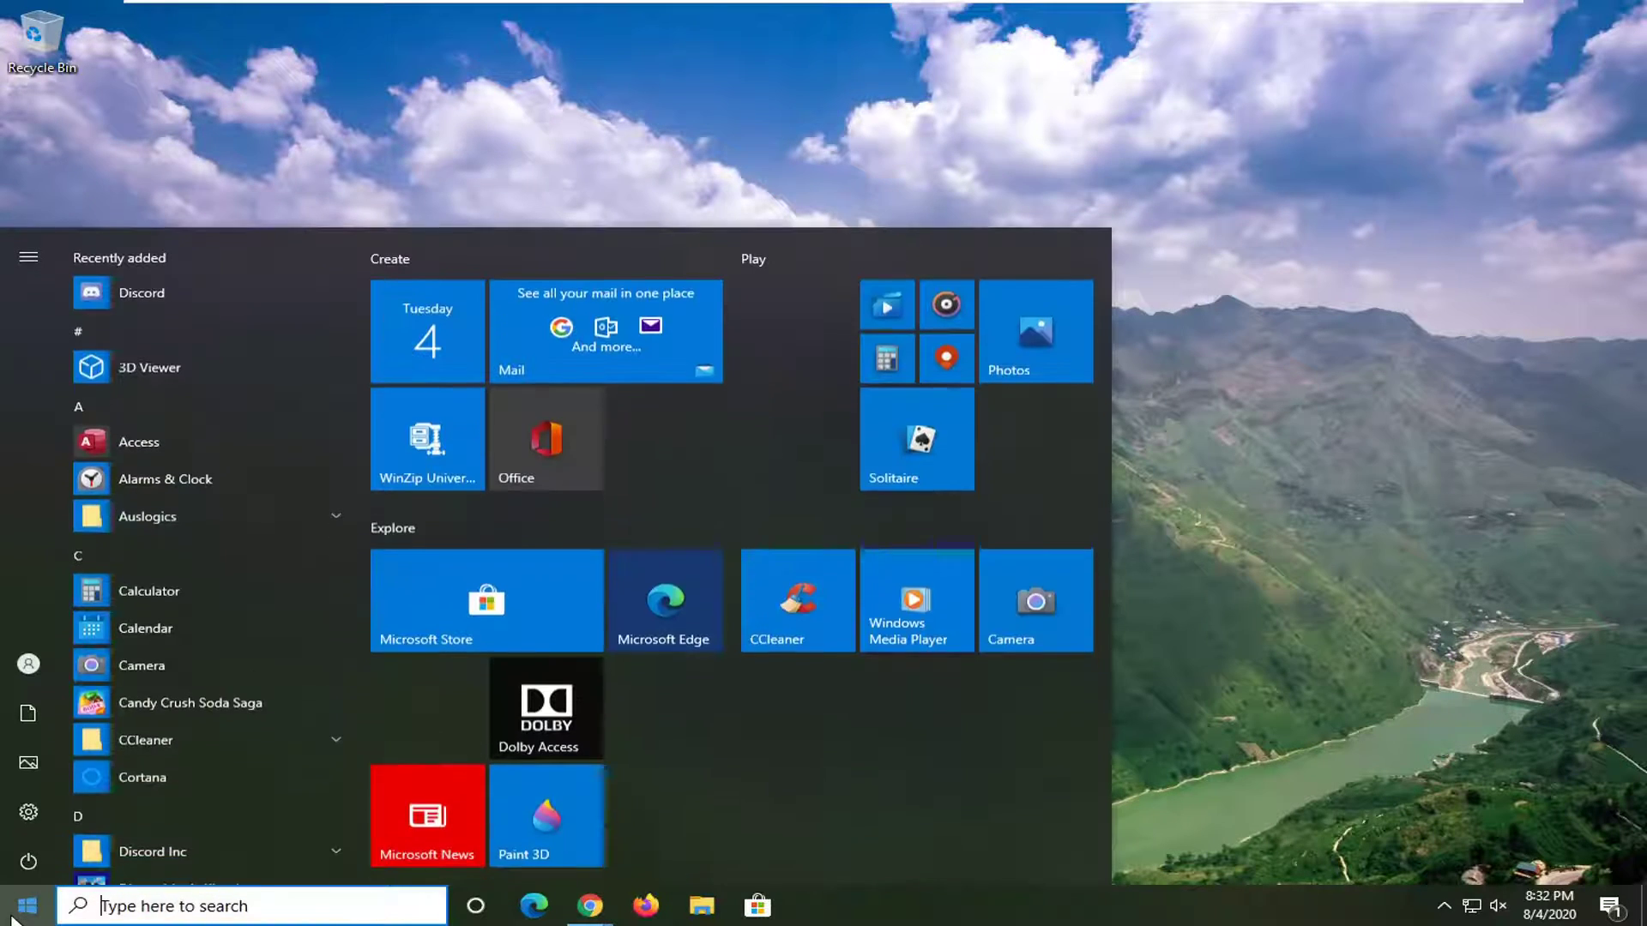
text(troubl)
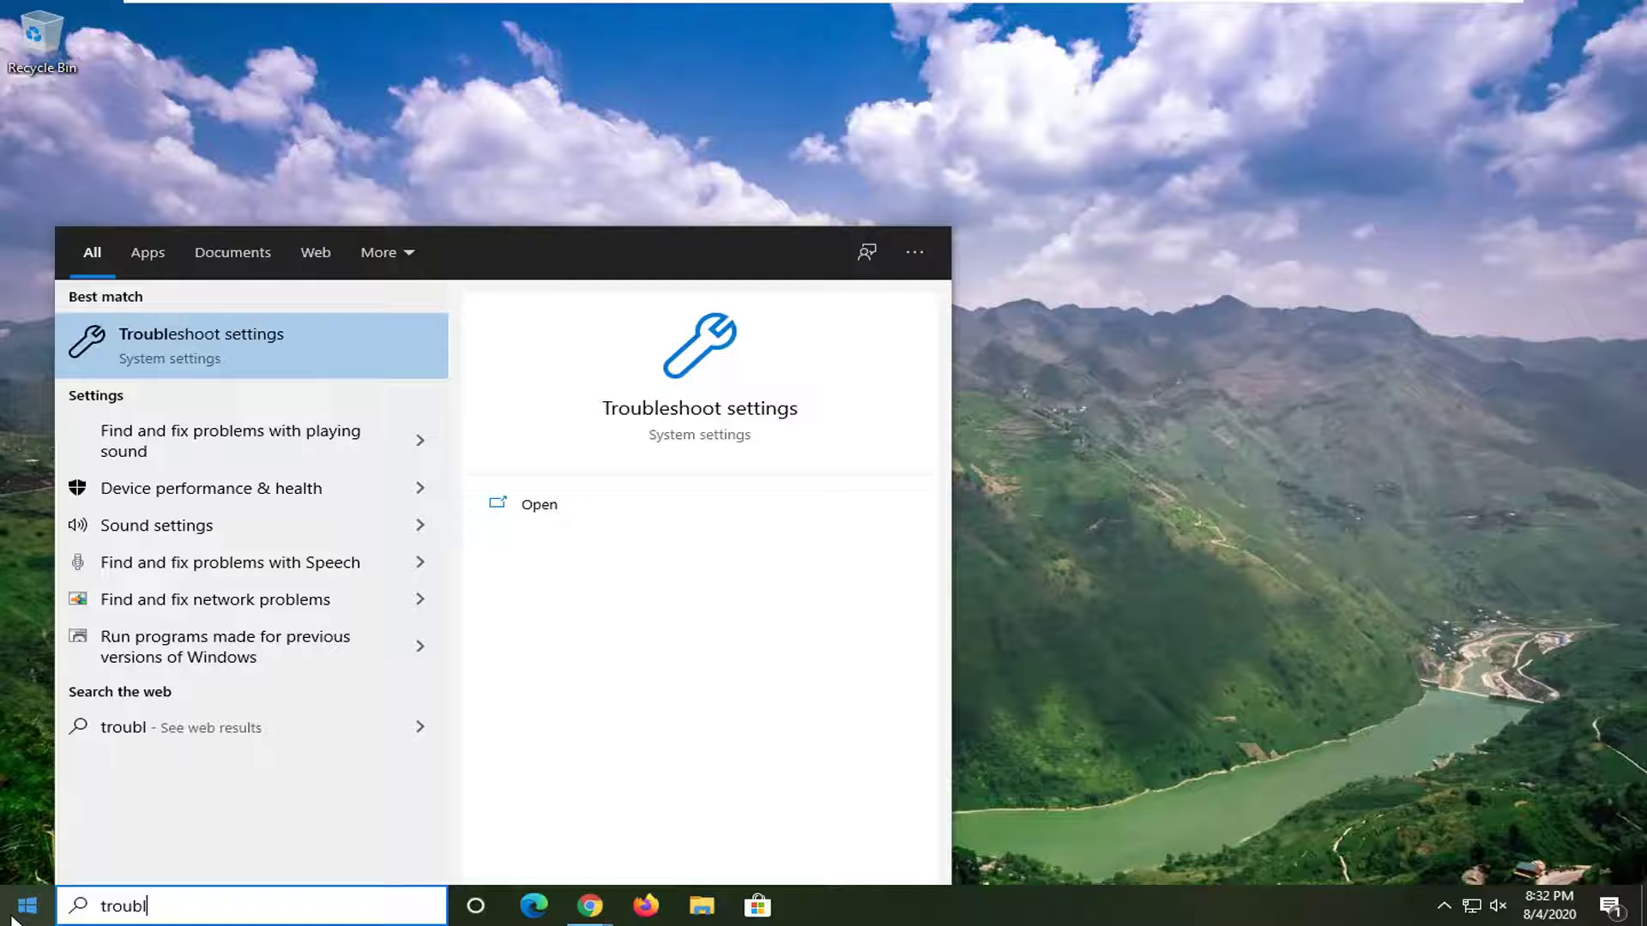
text(eshoot)
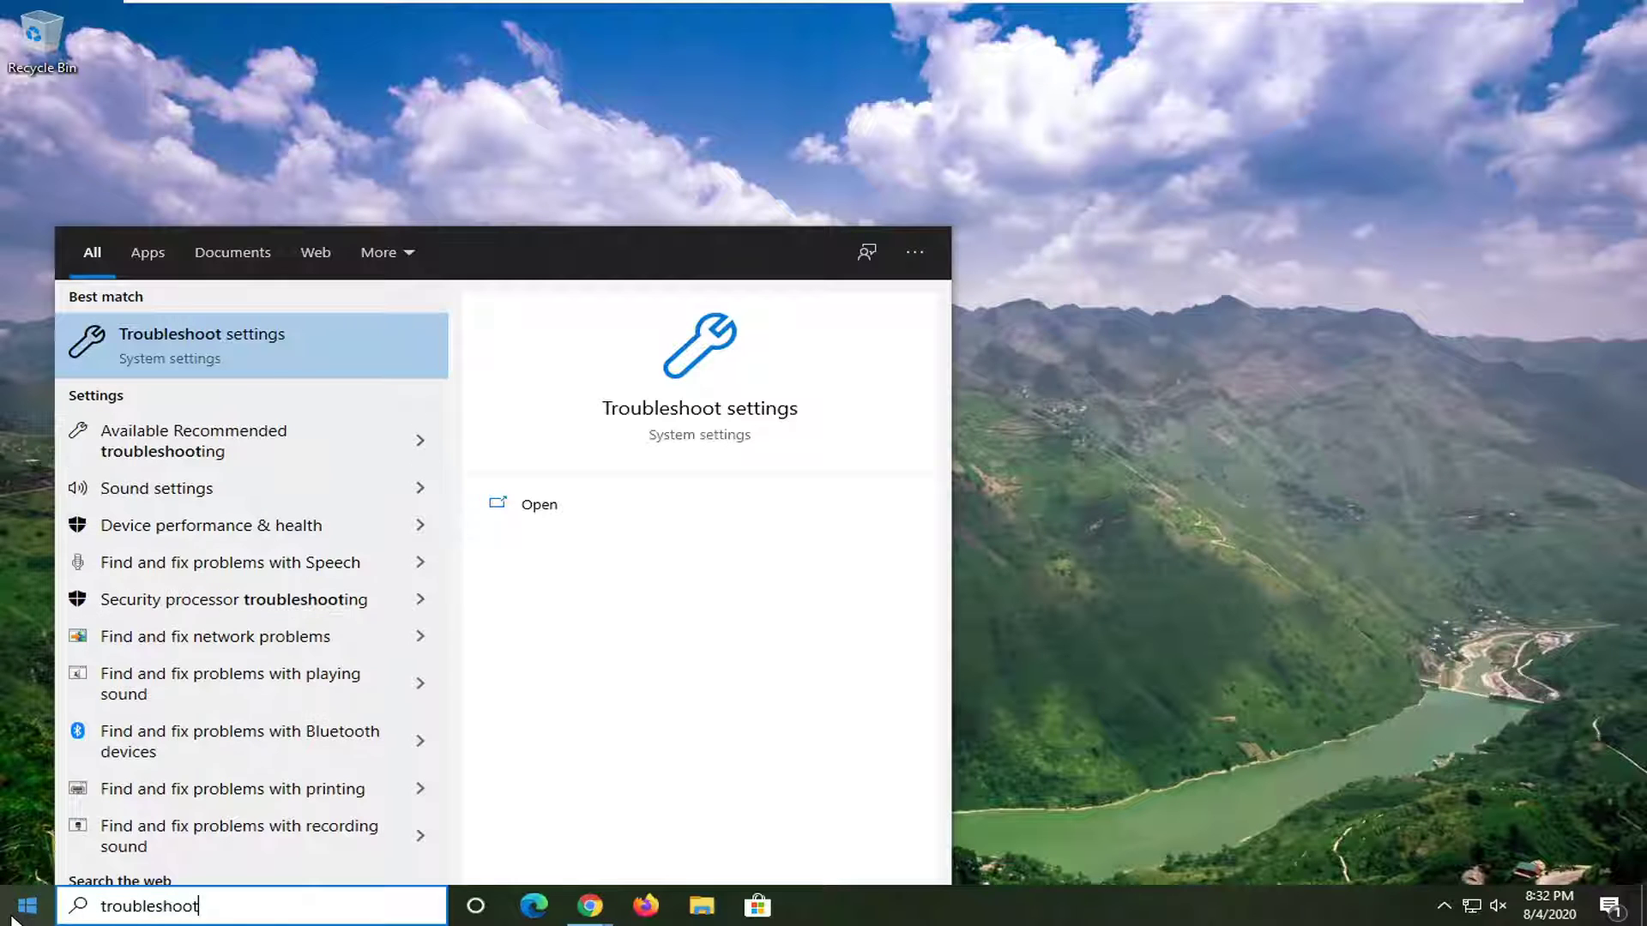
click(174, 341)
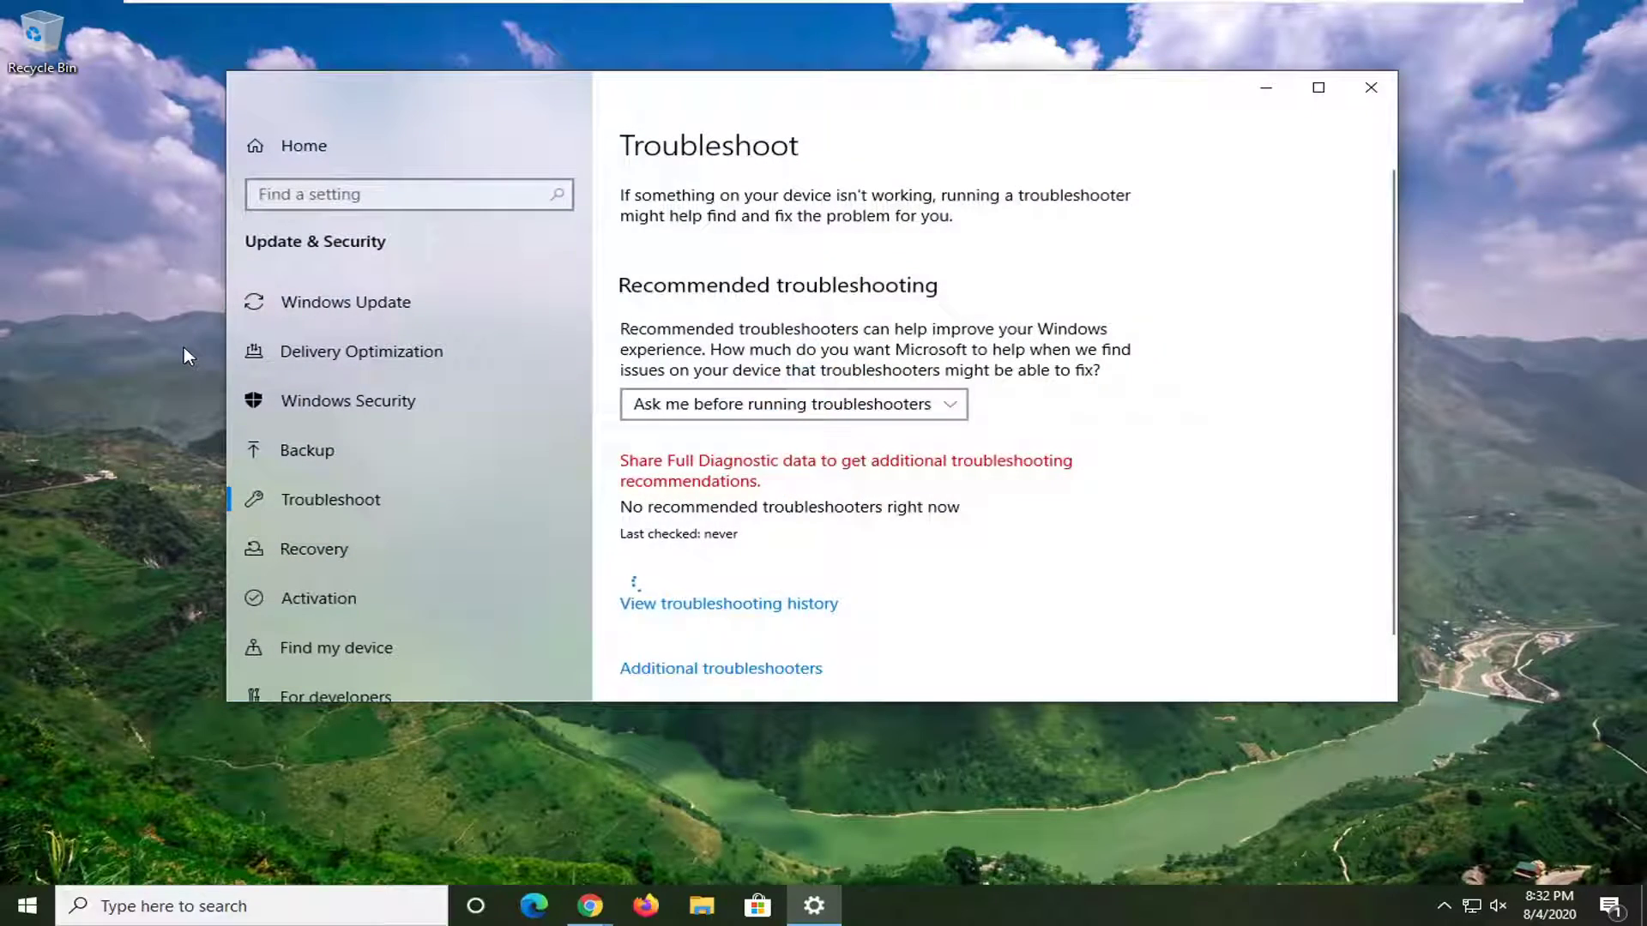
scroll(737, 669, down, 2)
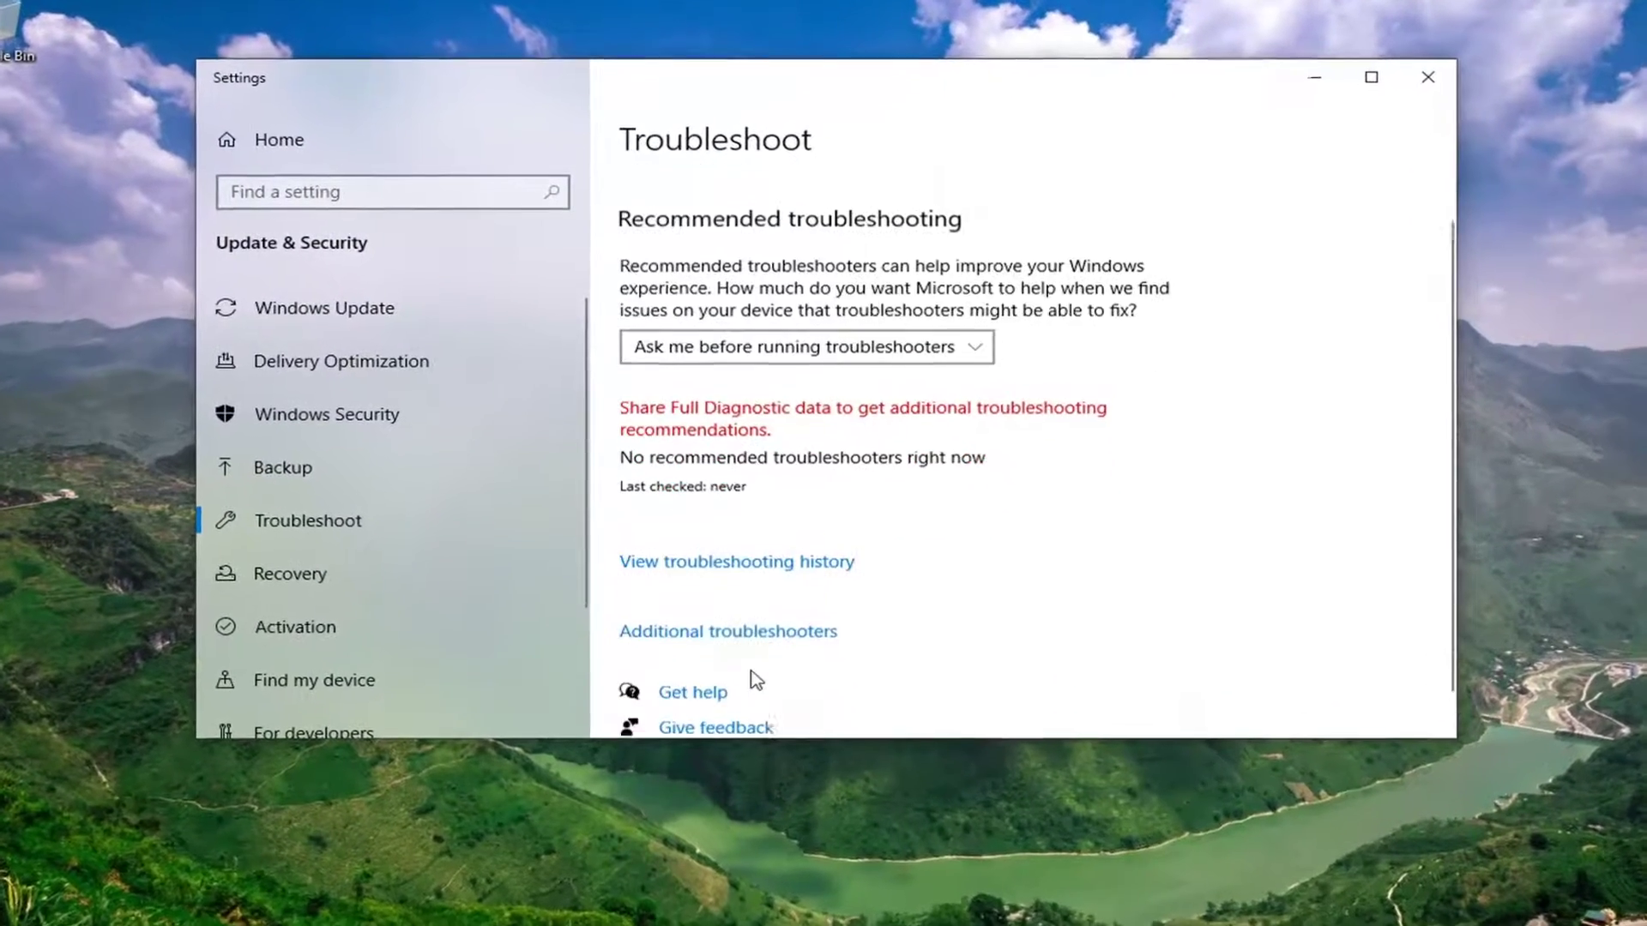
click(739, 639)
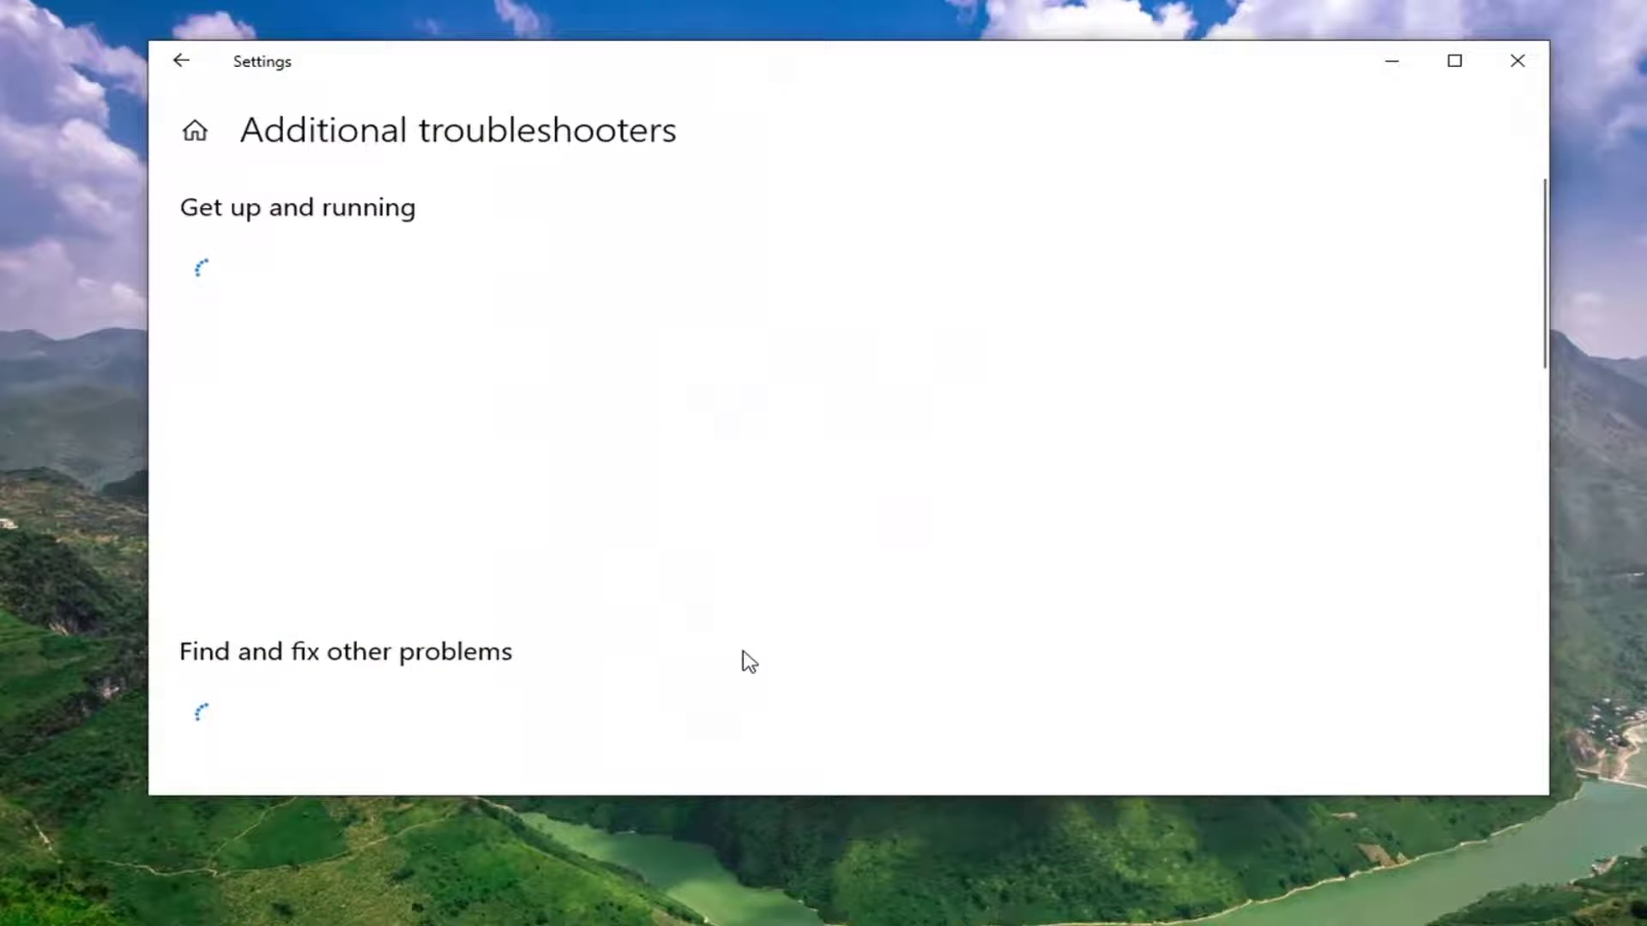
Run the Internet Connections troubleshooter on the Internet connection and close it when no problem is found.
click(290, 311)
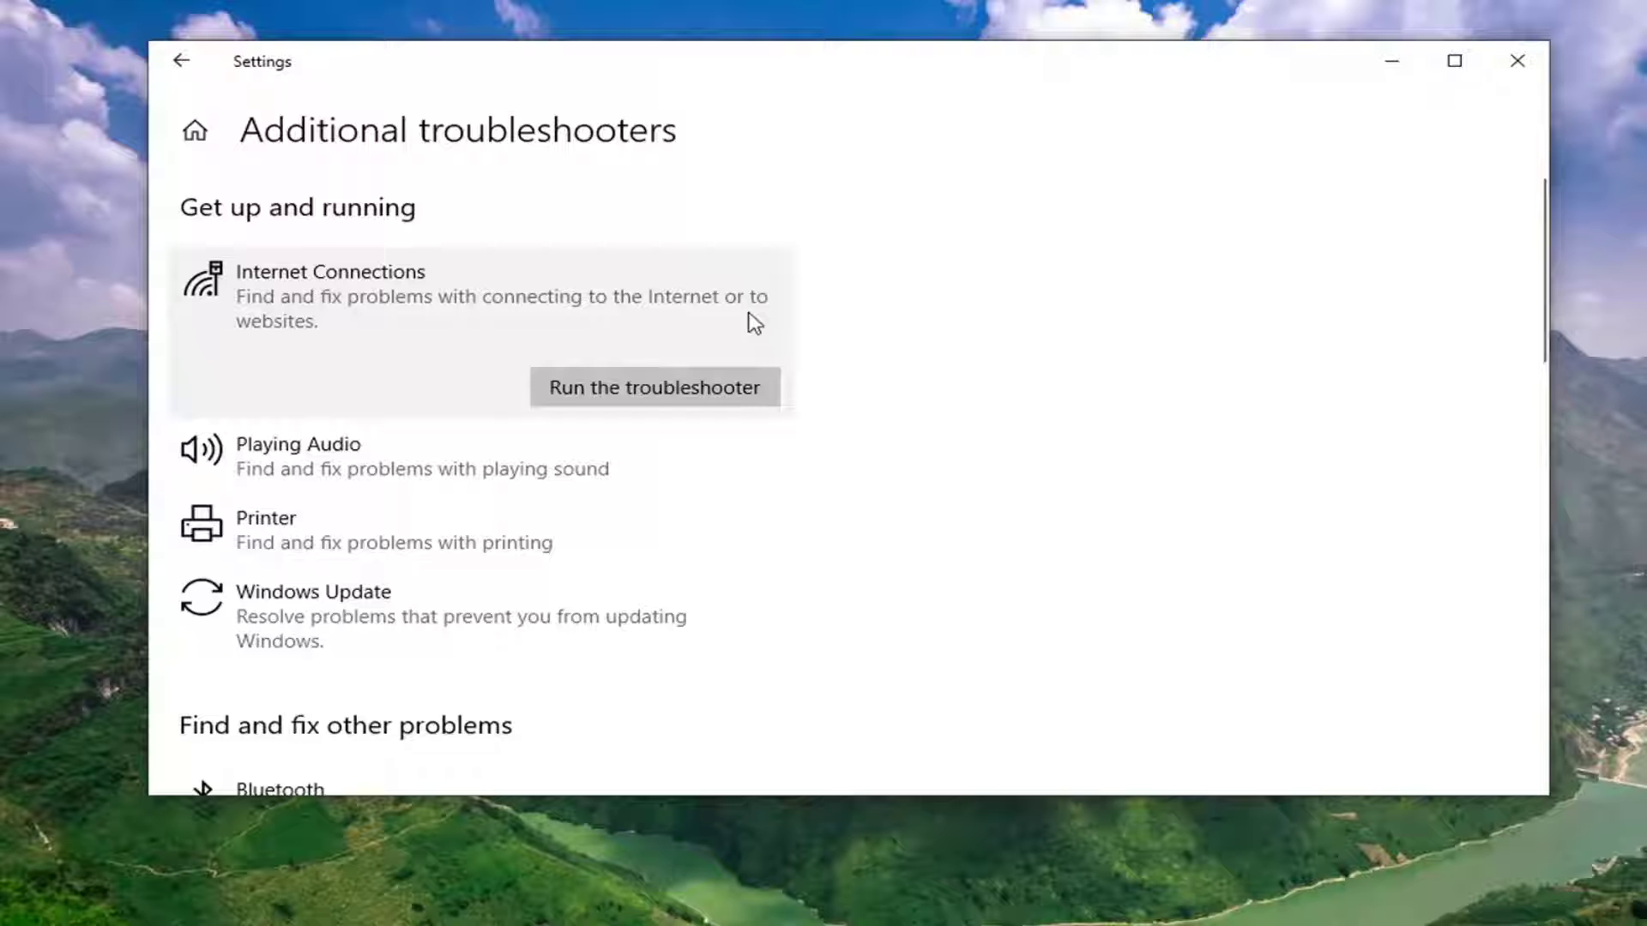
click(677, 384)
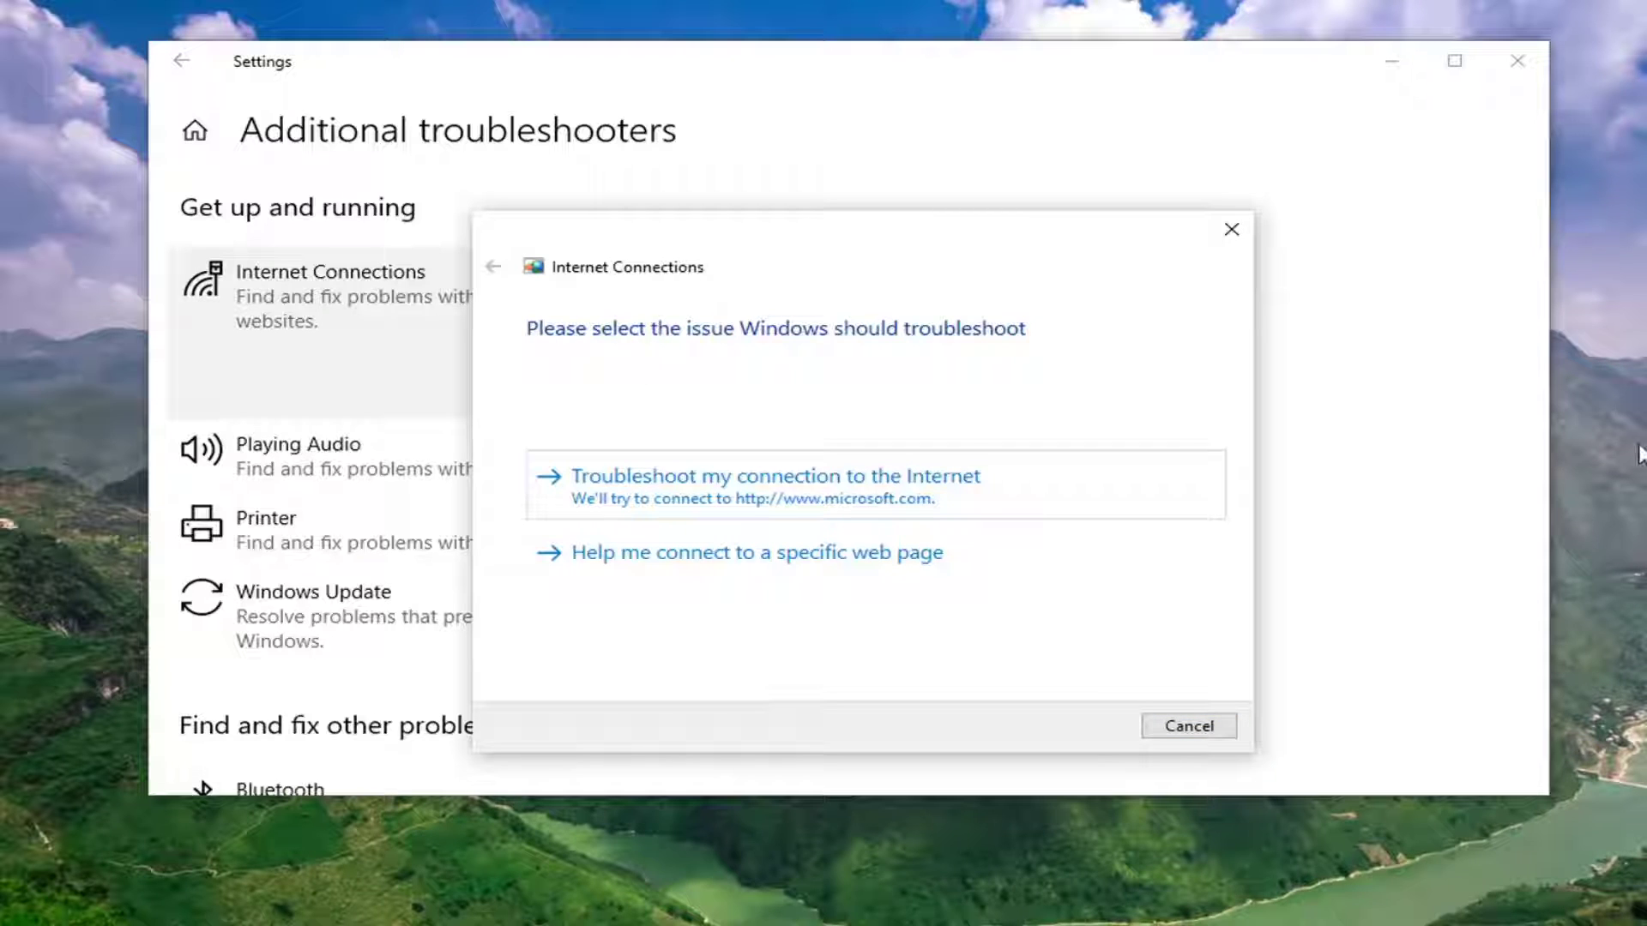
click(721, 493)
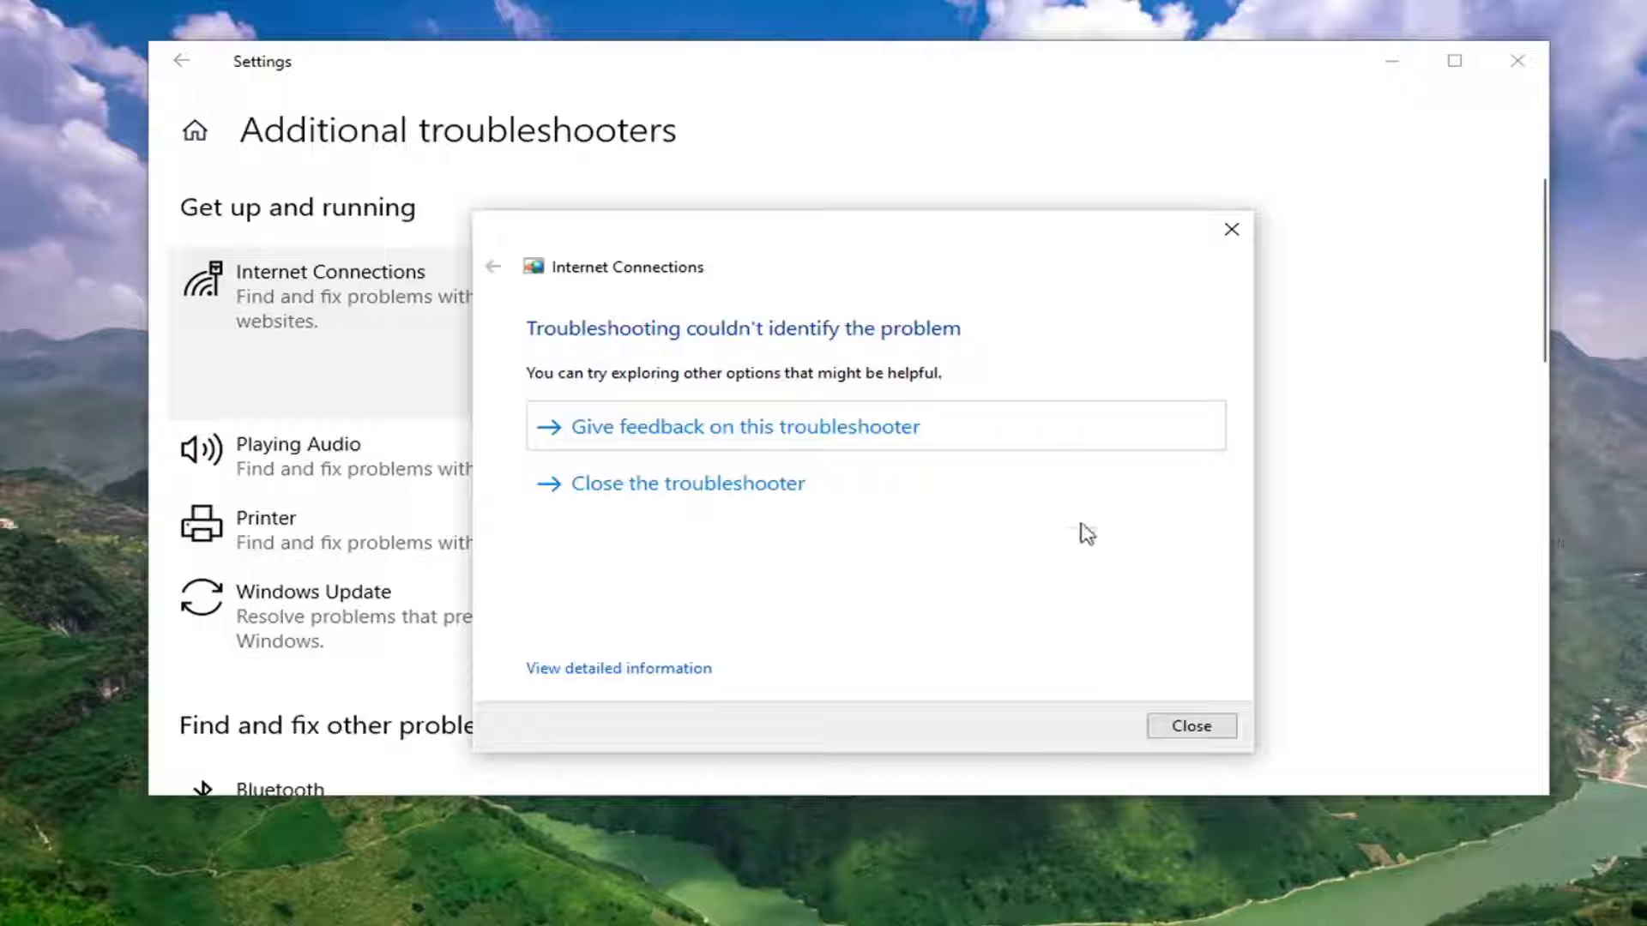
click(1193, 728)
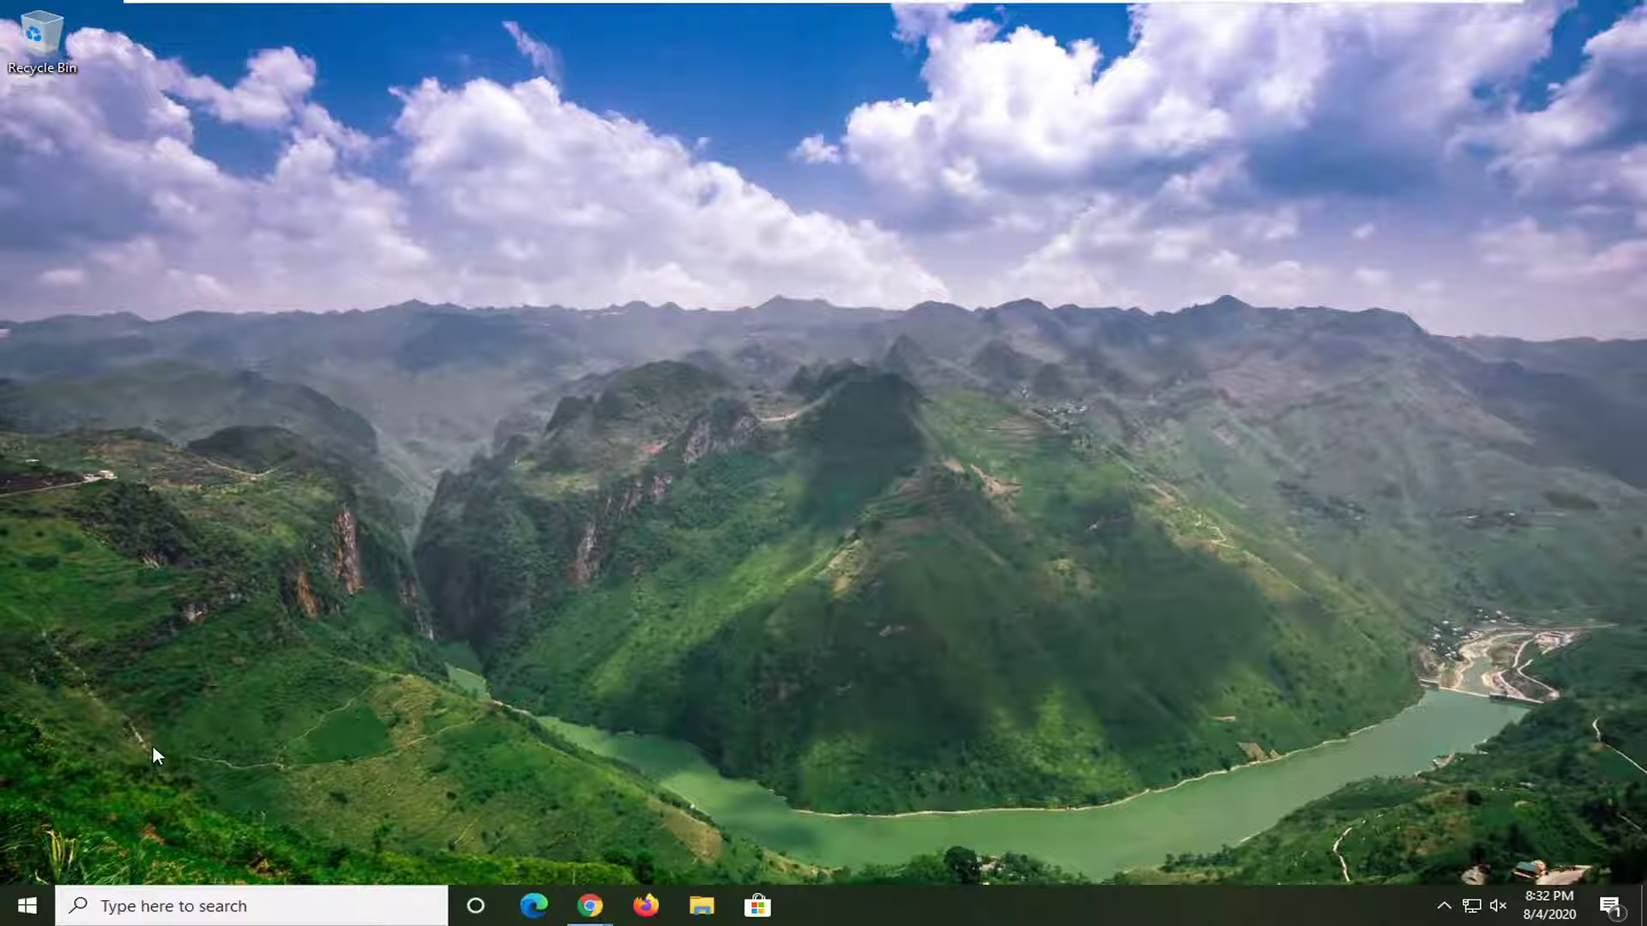
Confirm a network reset from the Network reset page, dismiss the 5-minute sign-out notice, and close Settings.
click(4, 905)
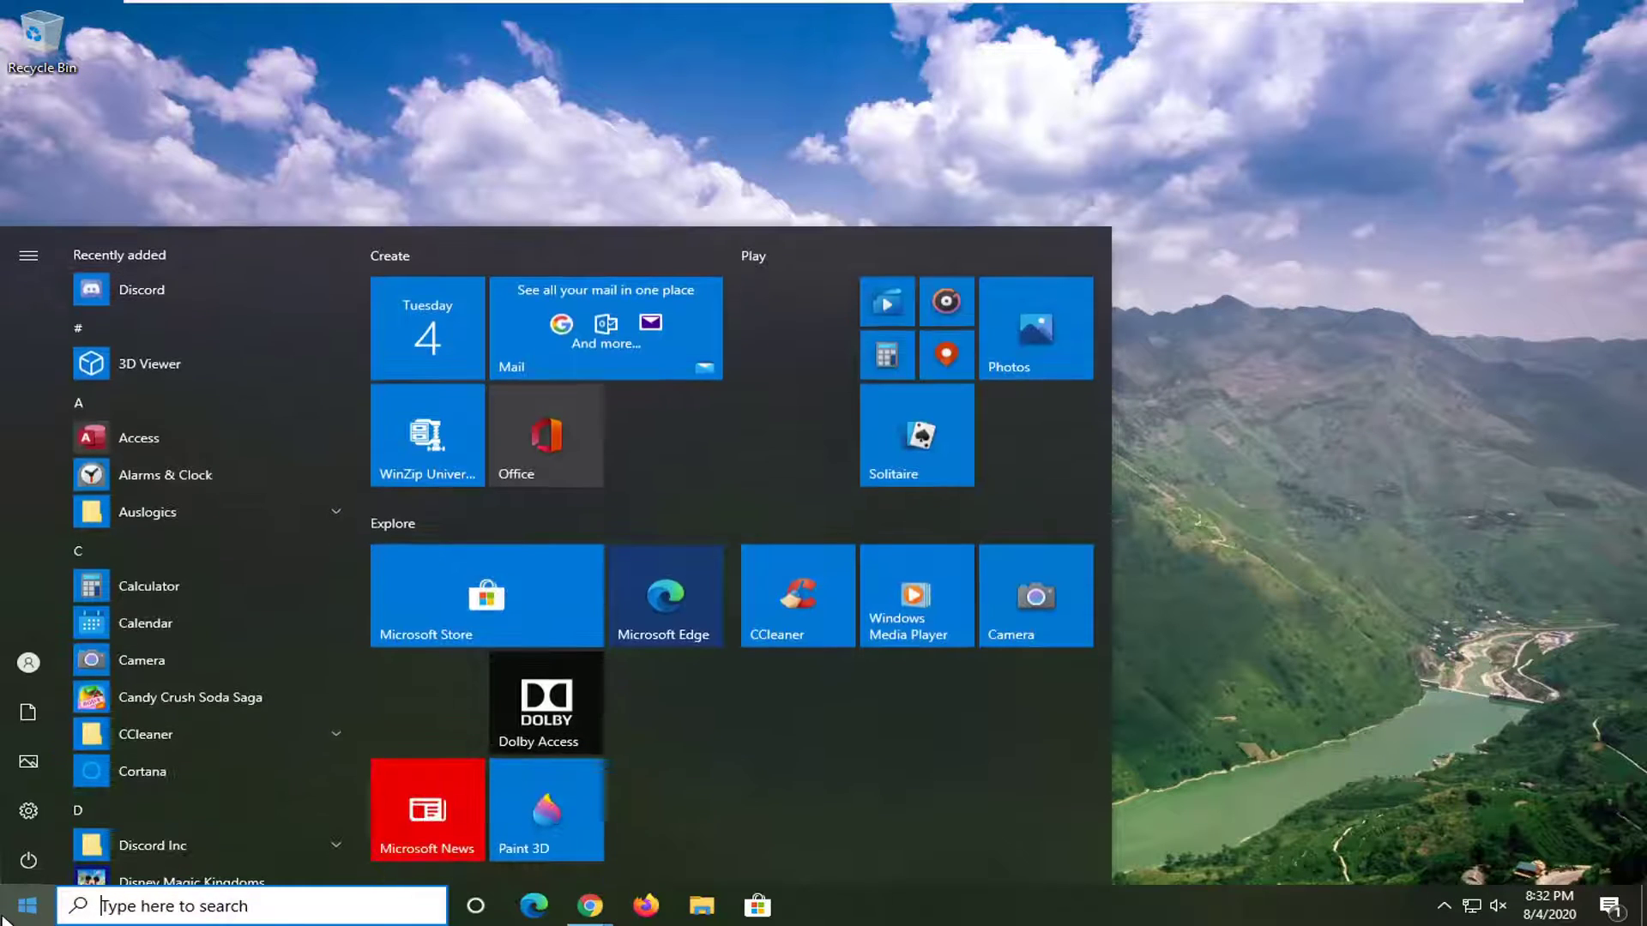
text(network)
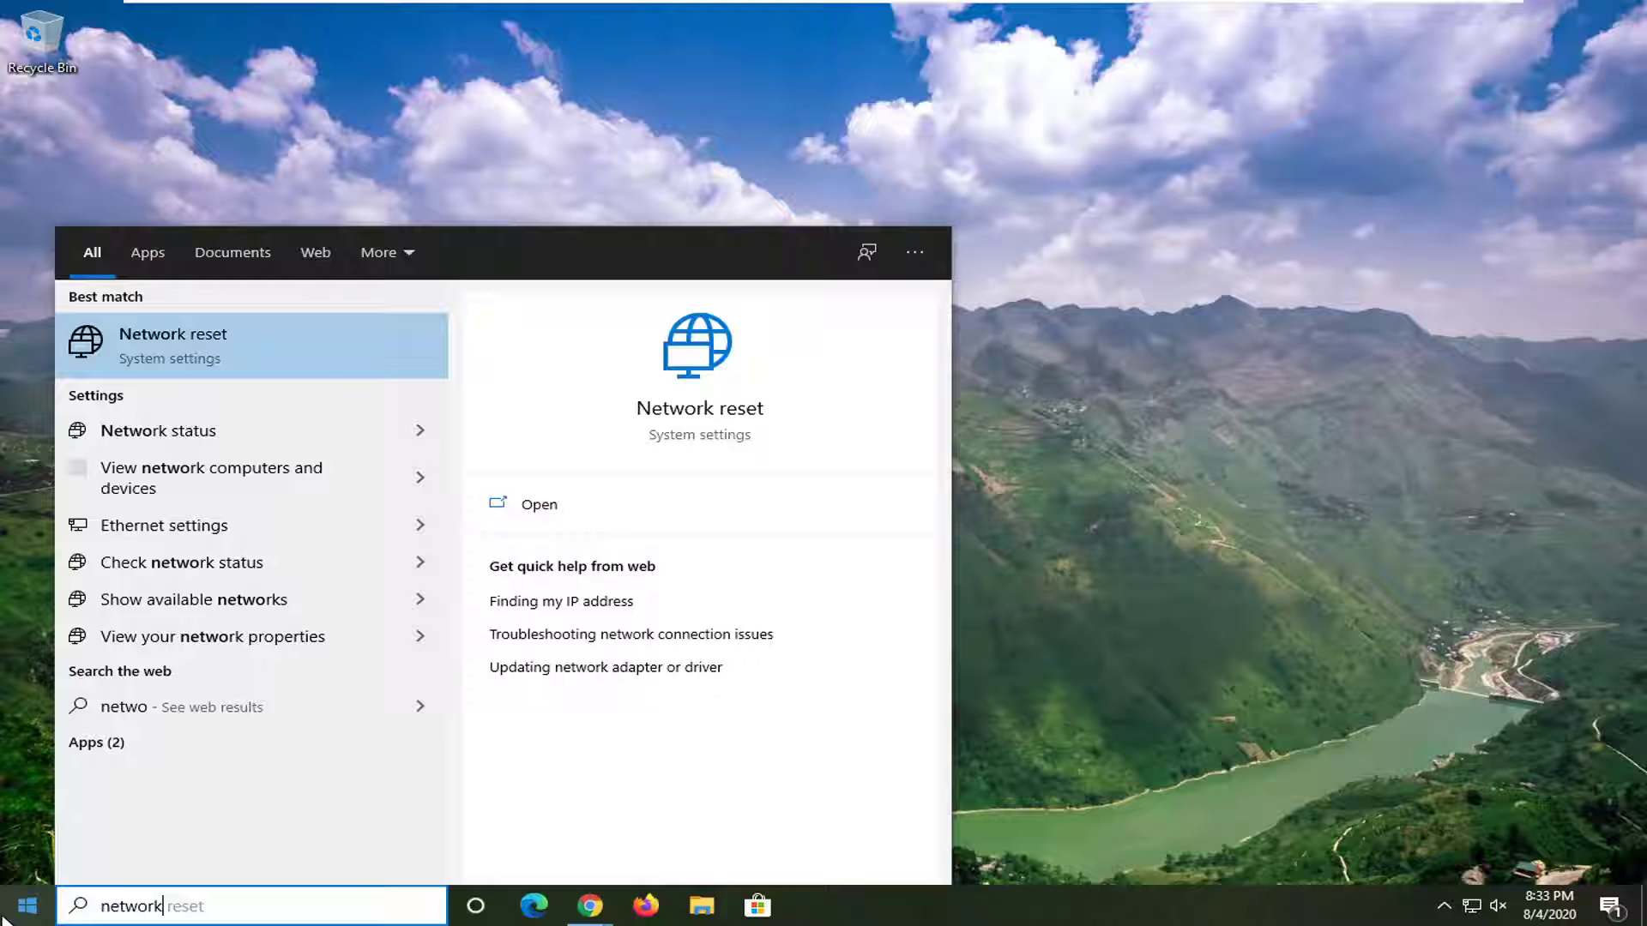
text( reset)
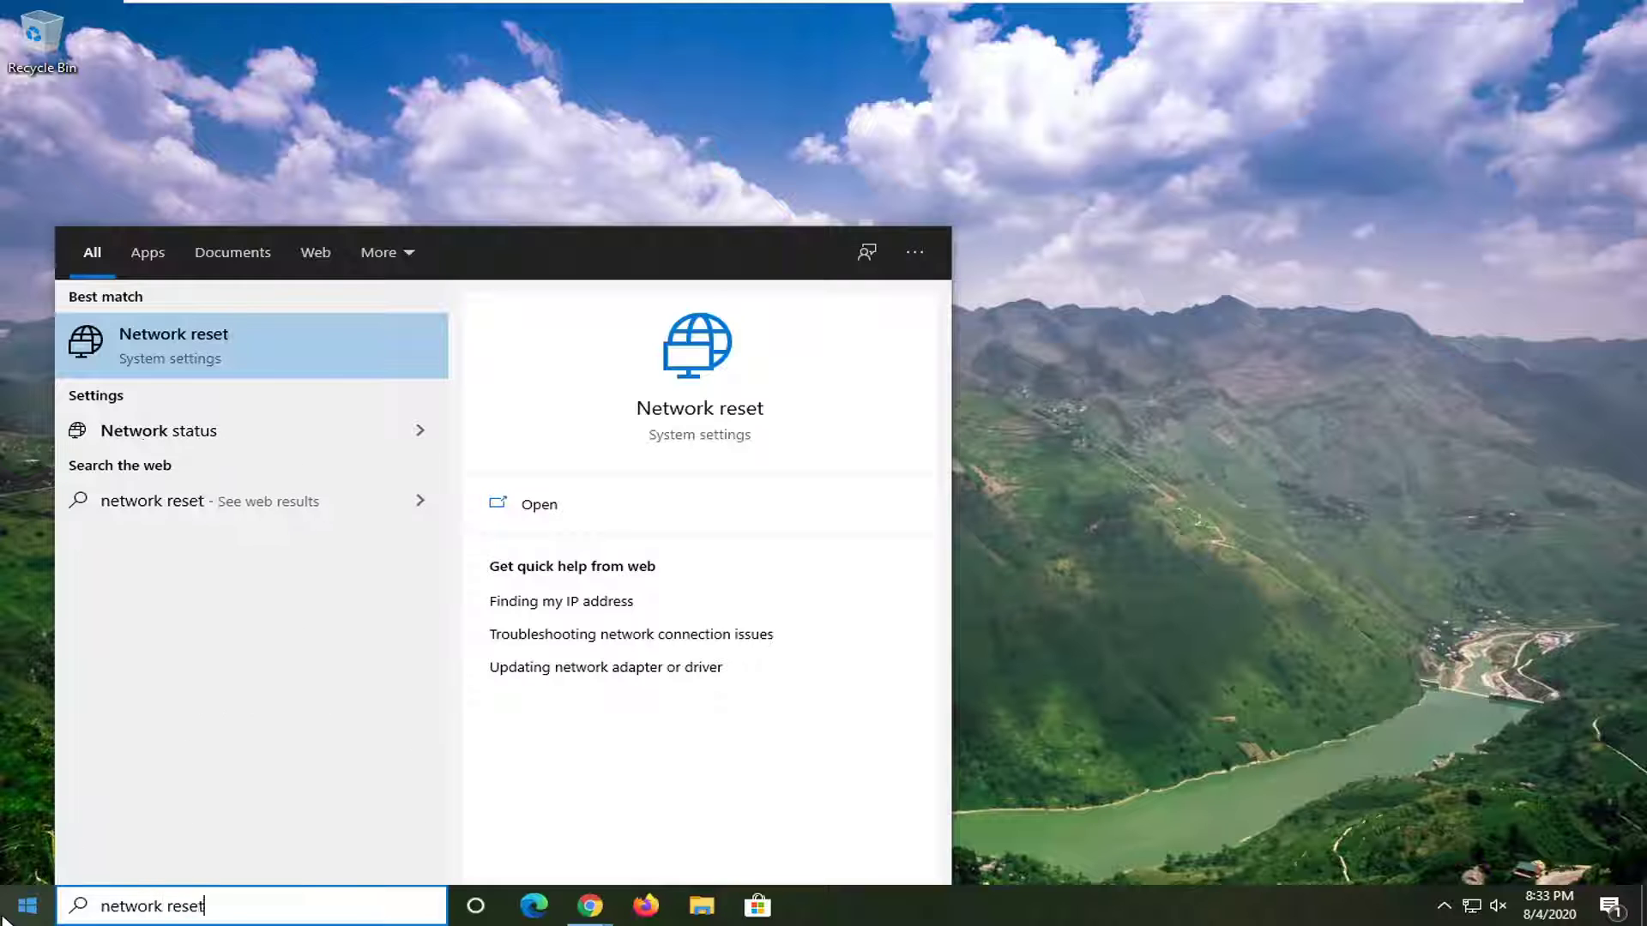
click(184, 341)
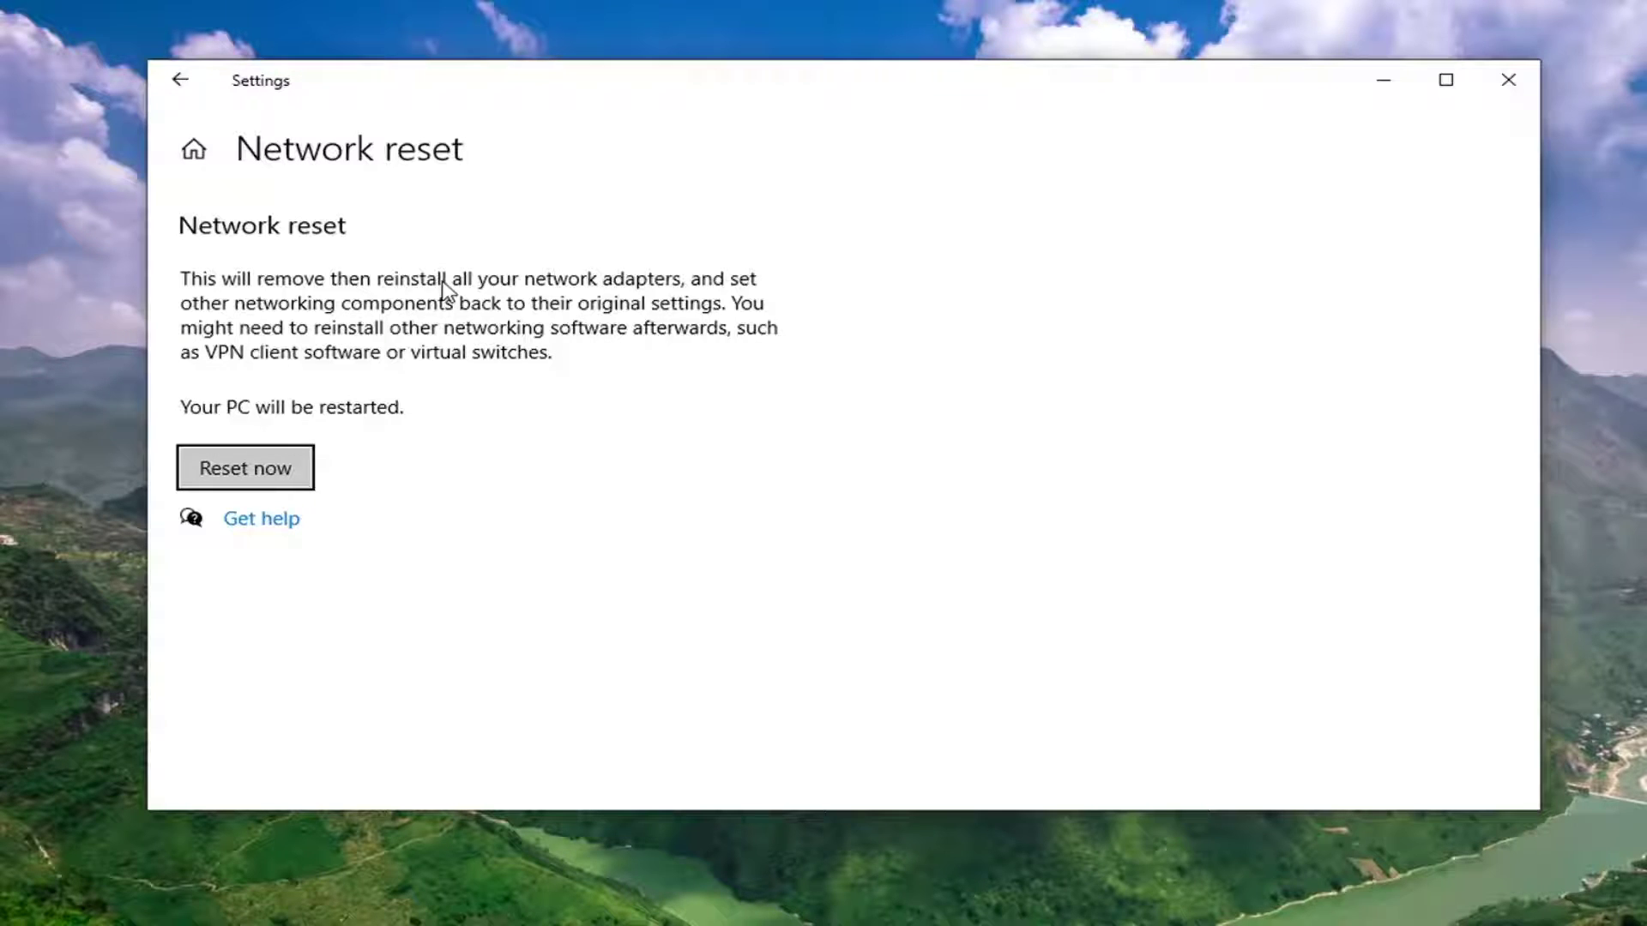
click(250, 474)
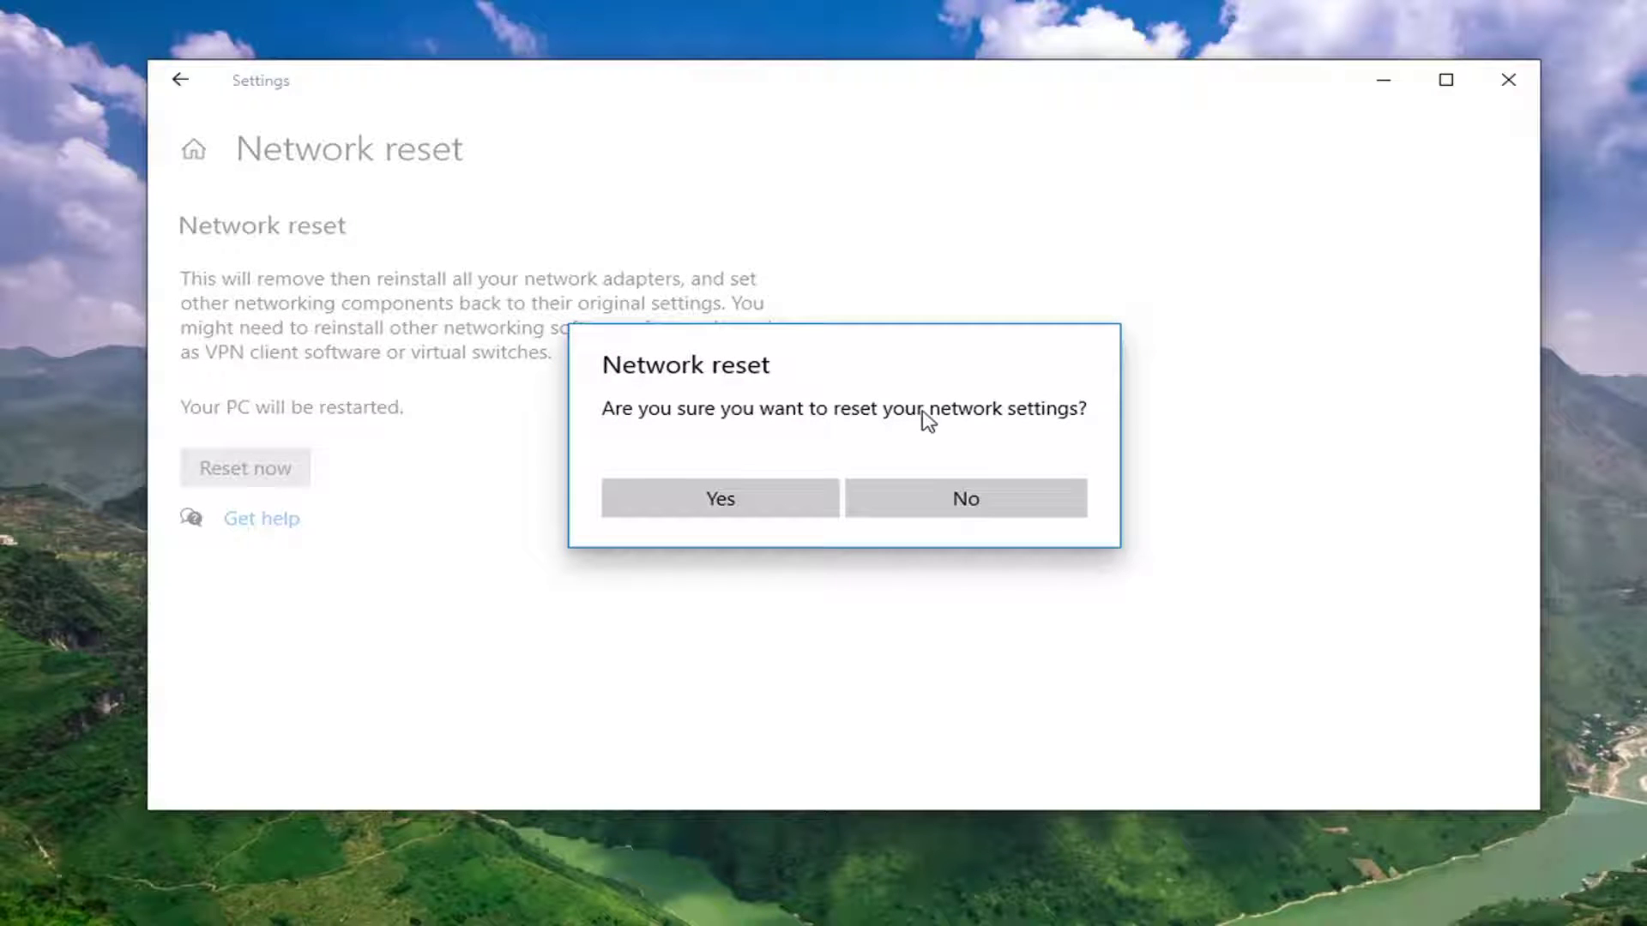
click(716, 503)
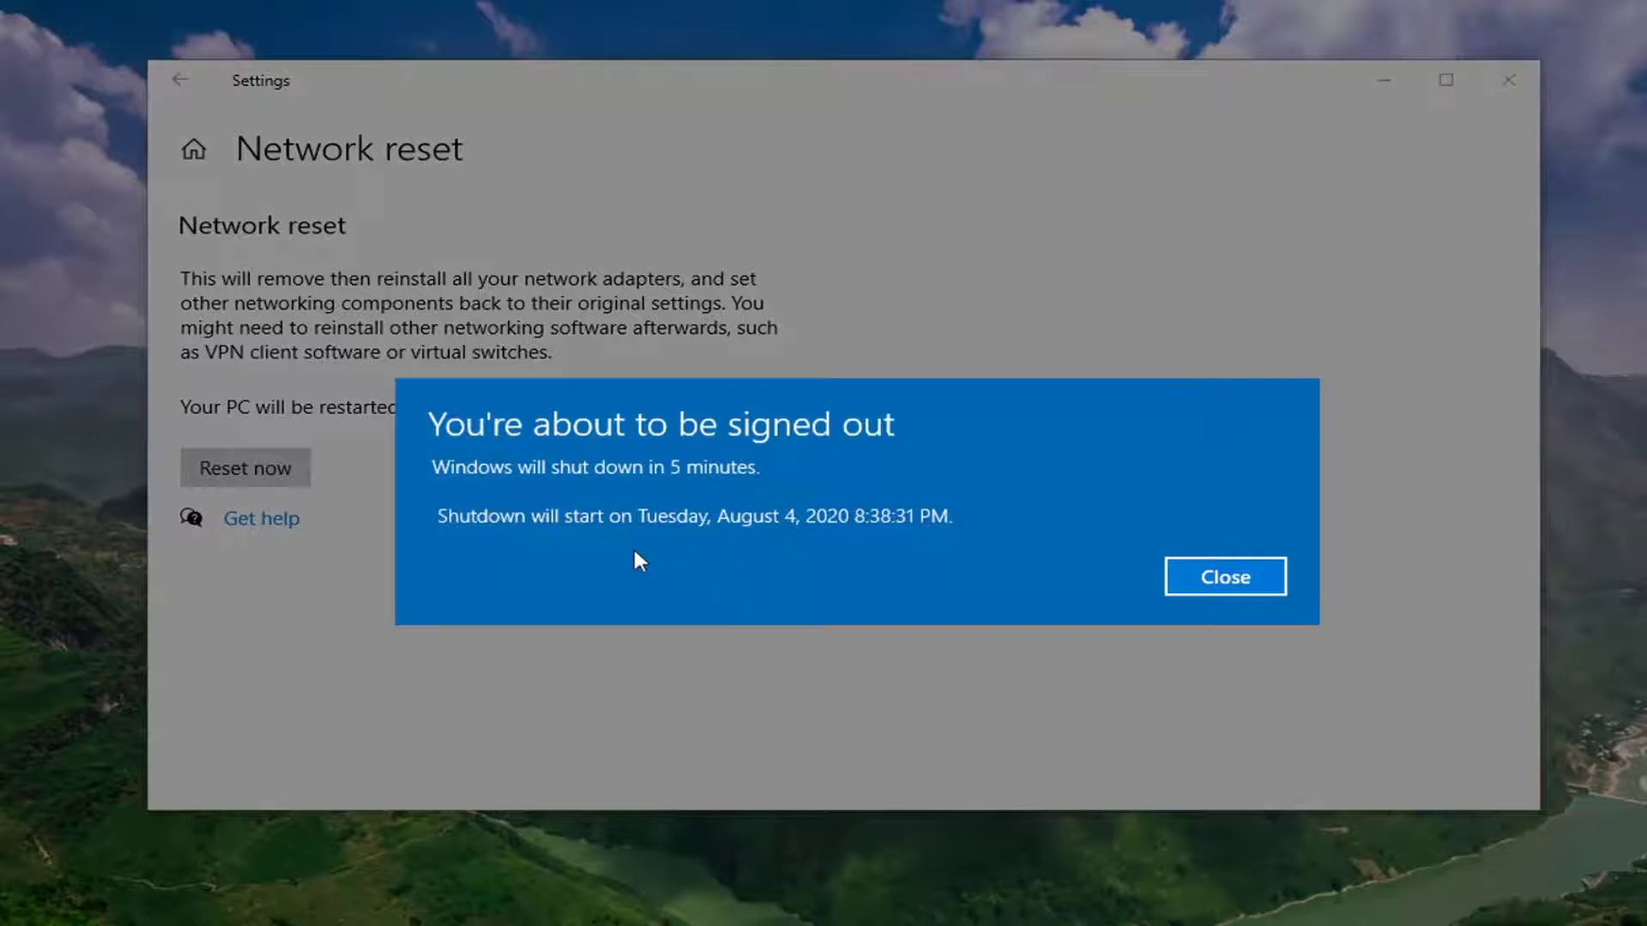
click(1225, 576)
click(1507, 80)
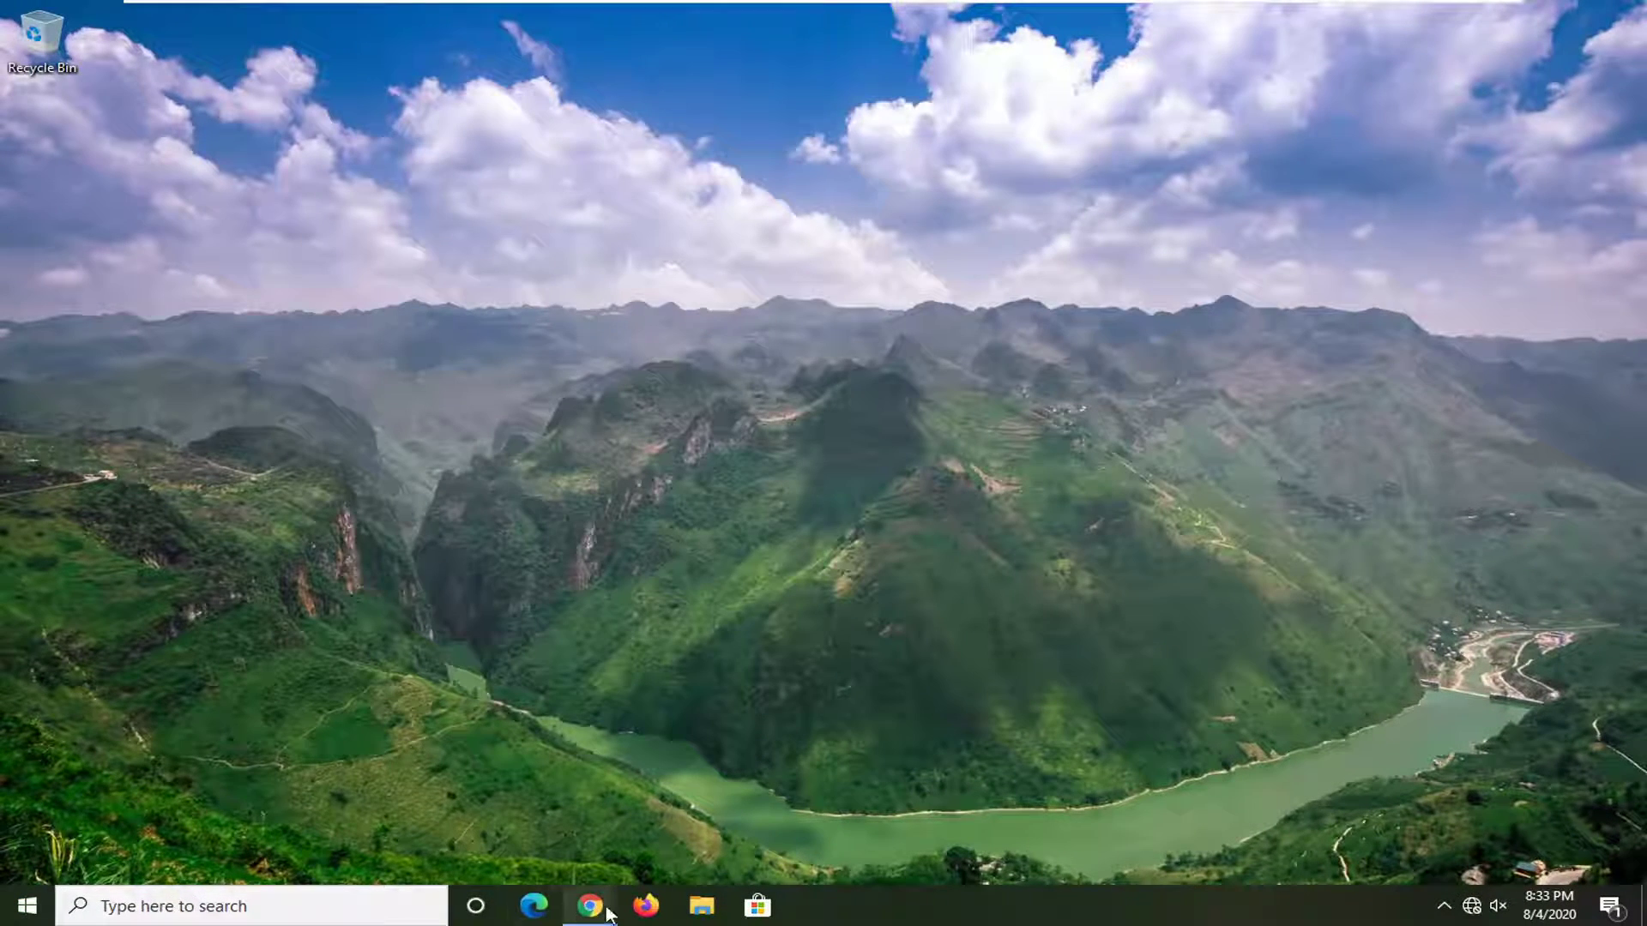
Restart the PC from the Start menu's Power options.
right_click(590, 906)
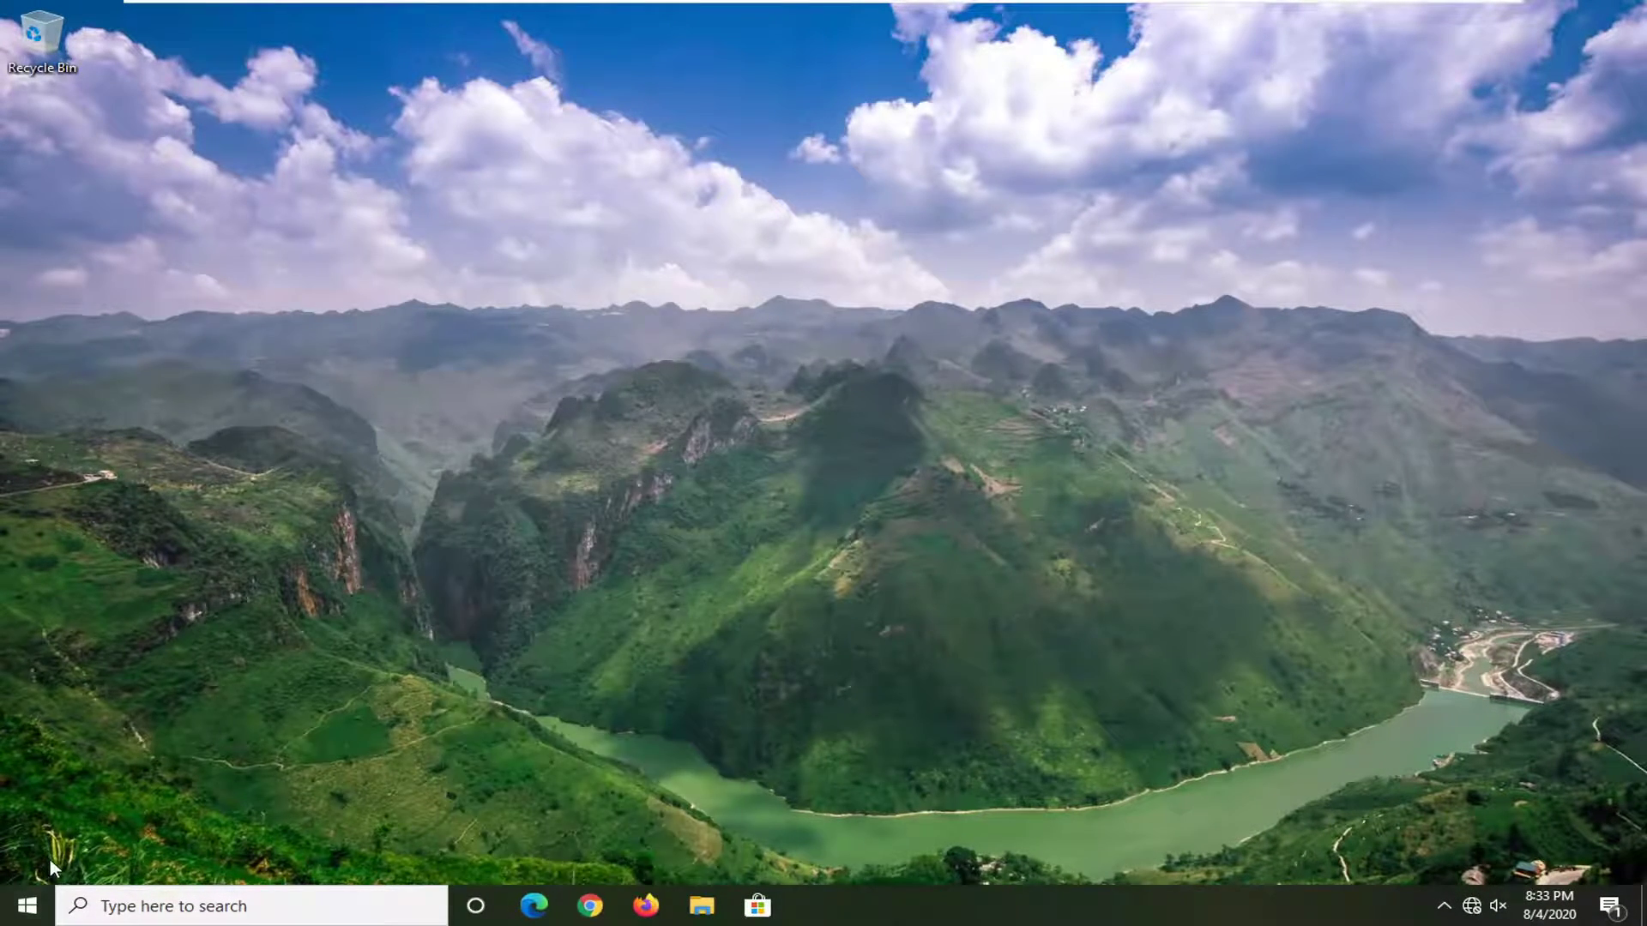
click(27, 905)
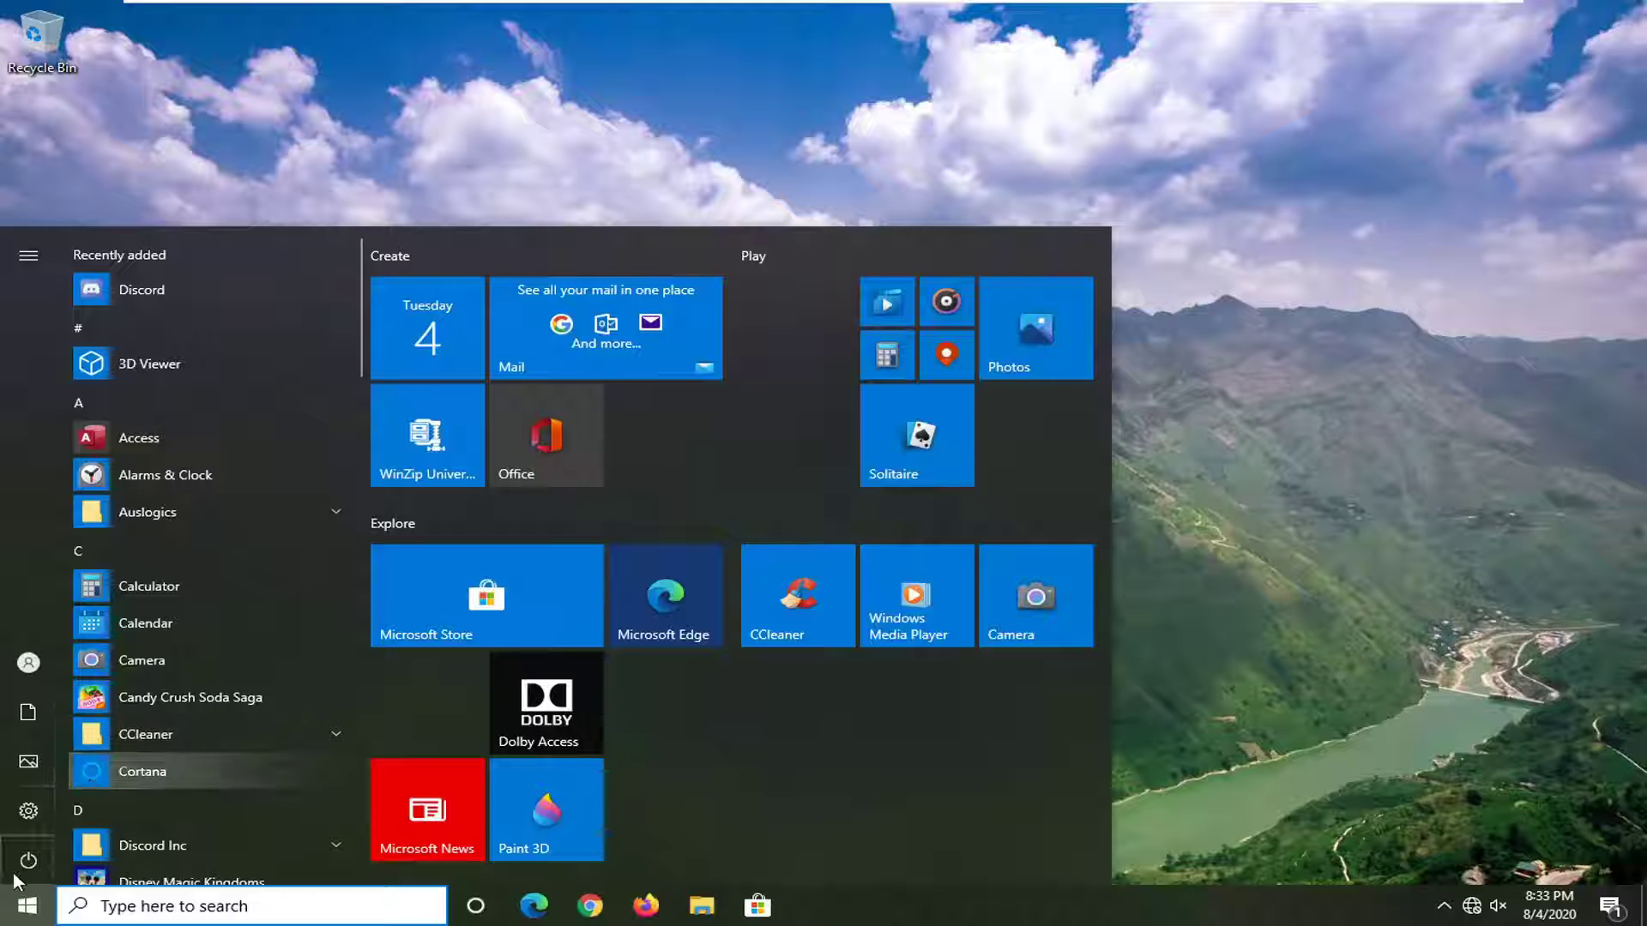
click(28, 861)
click(69, 810)
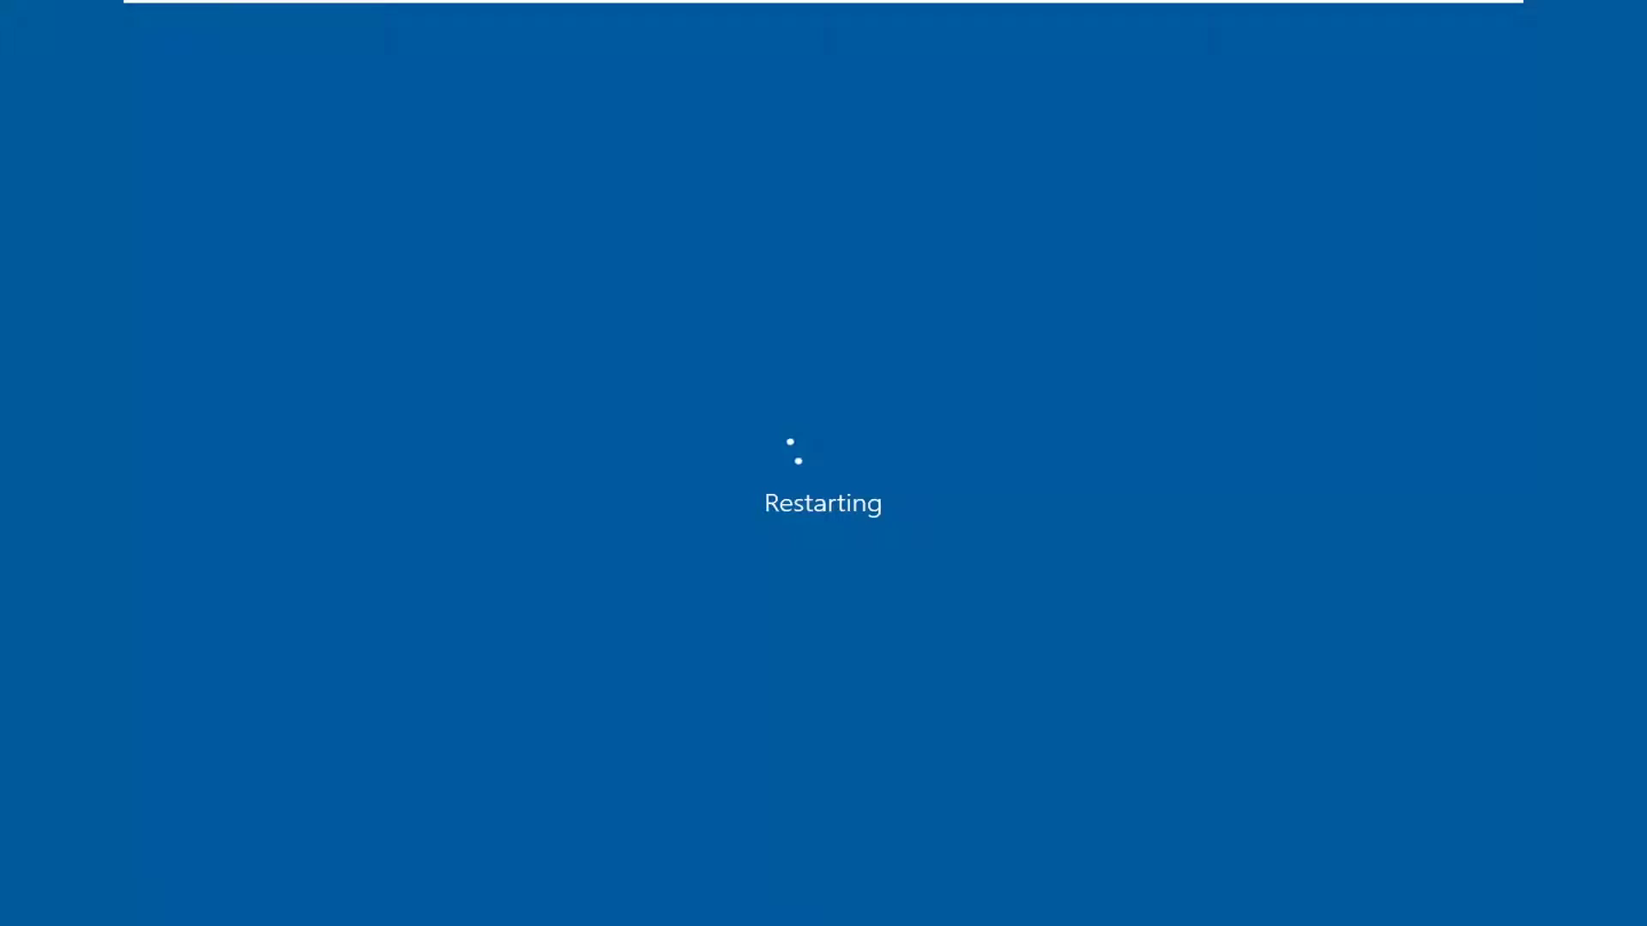